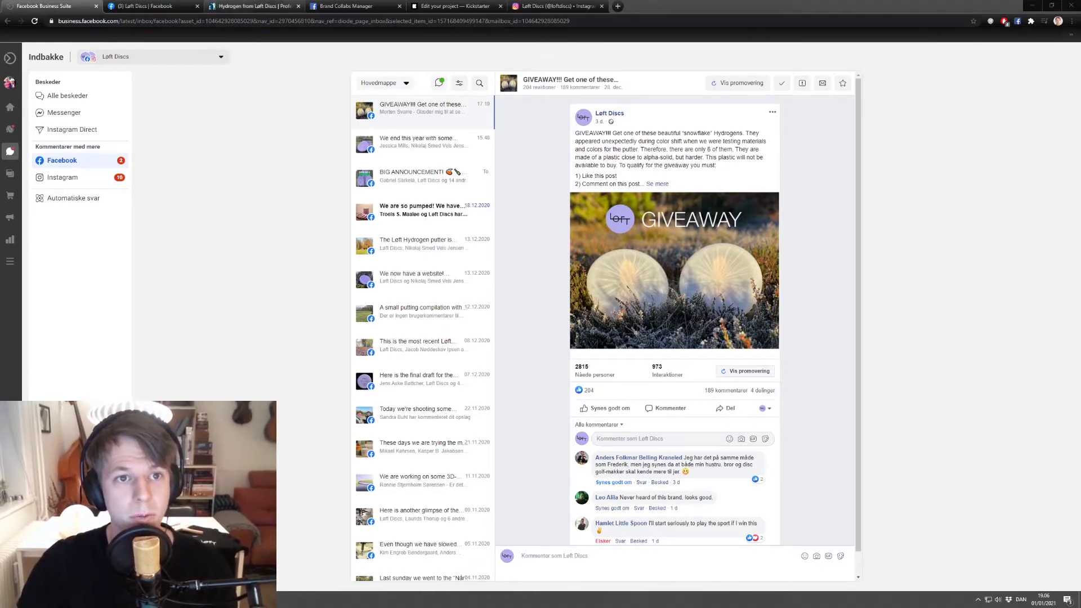
Check the Hydrogen disc's PDGA approval page and the Løft Discs Facebook page, then return to the inbox.
left_click(254, 7)
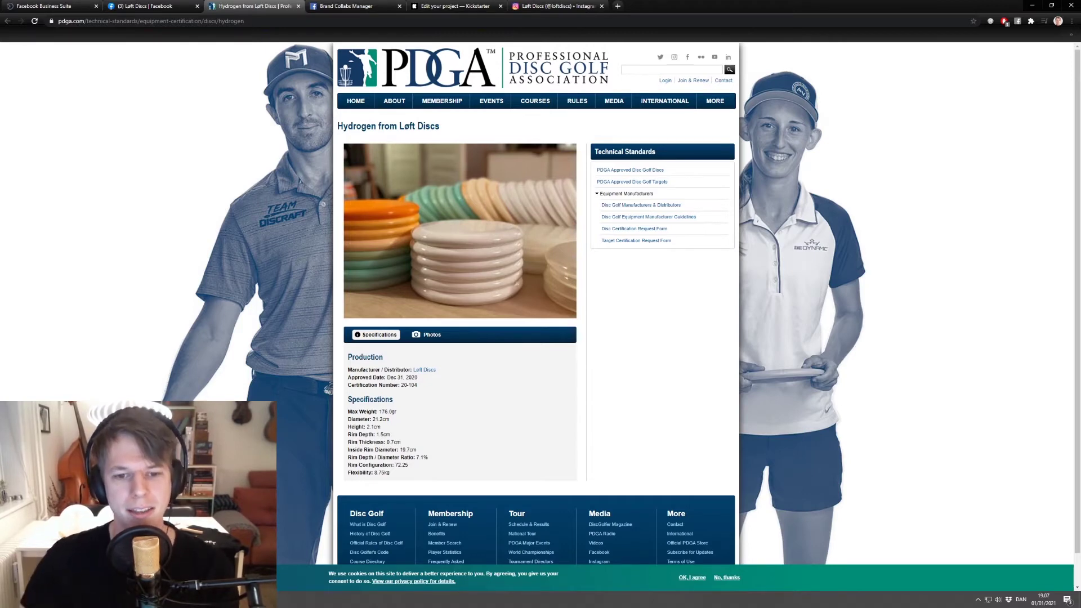
left_click(163, 6)
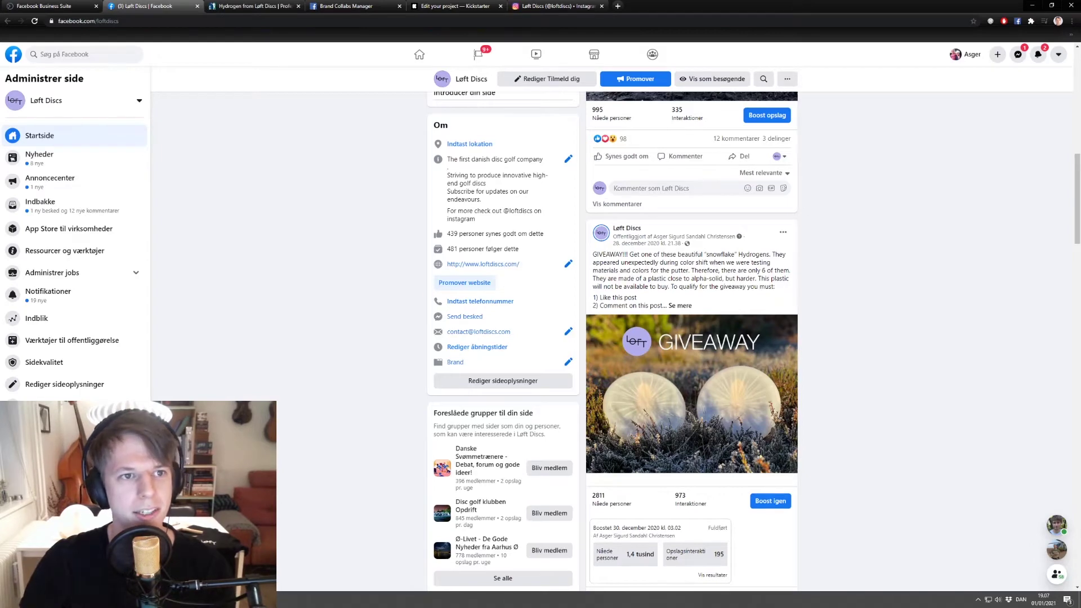
left_click(45, 6)
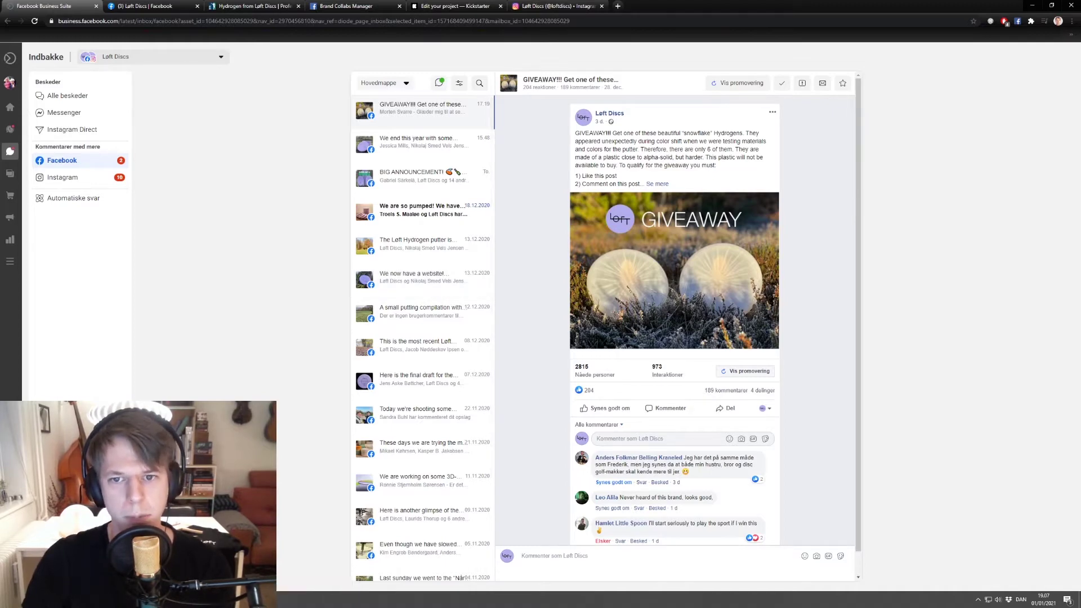
Scroll through the GIVEAWAY post's comments, bringing the later comments into view.
scroll(674, 315, "down", 5)
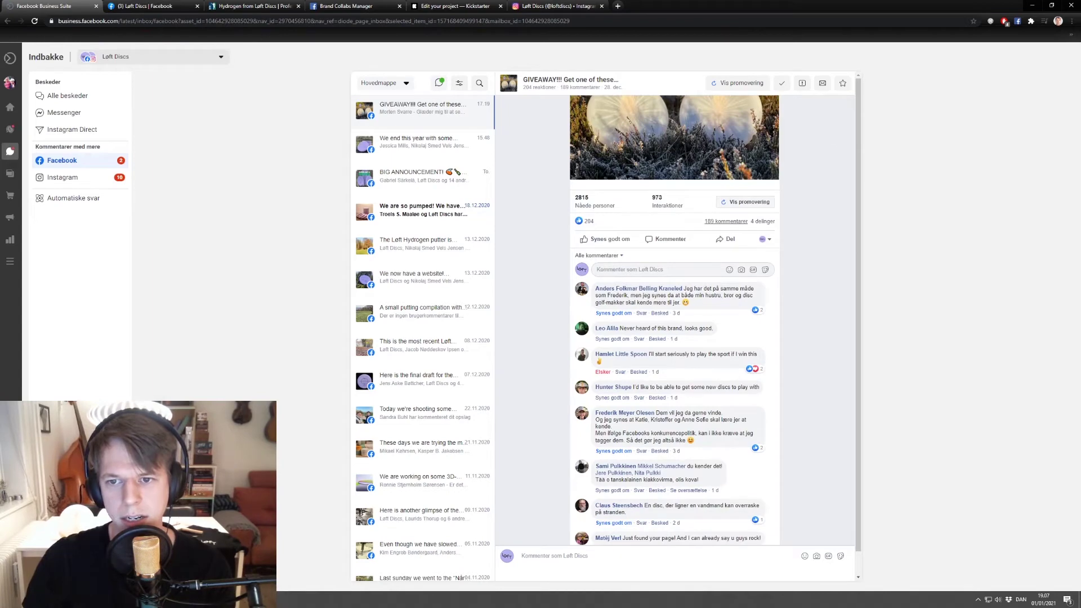
left_click(726, 221)
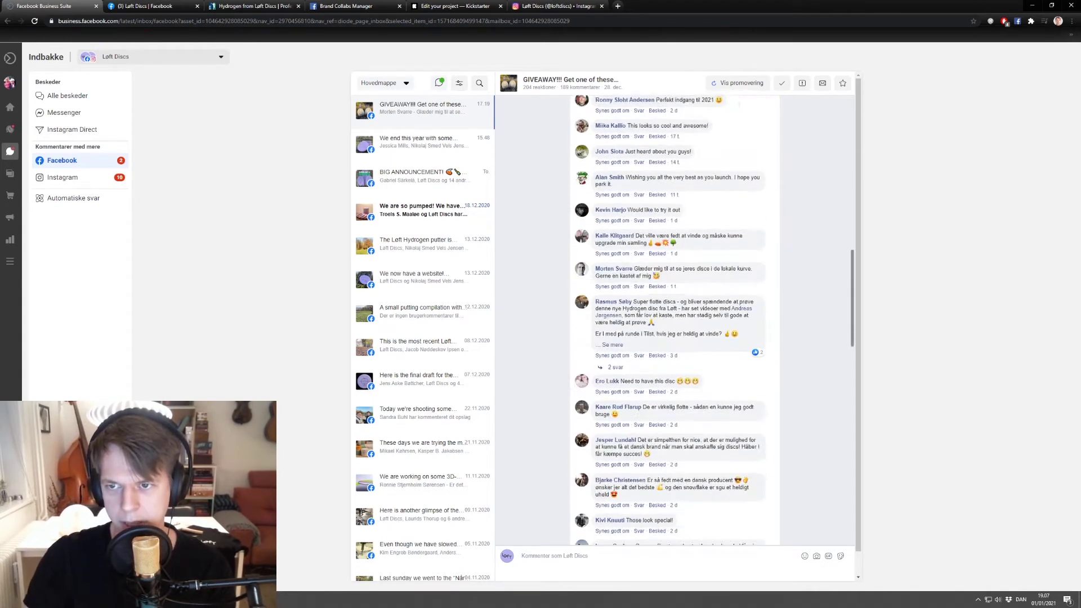
scroll(674, 321, "down", 10)
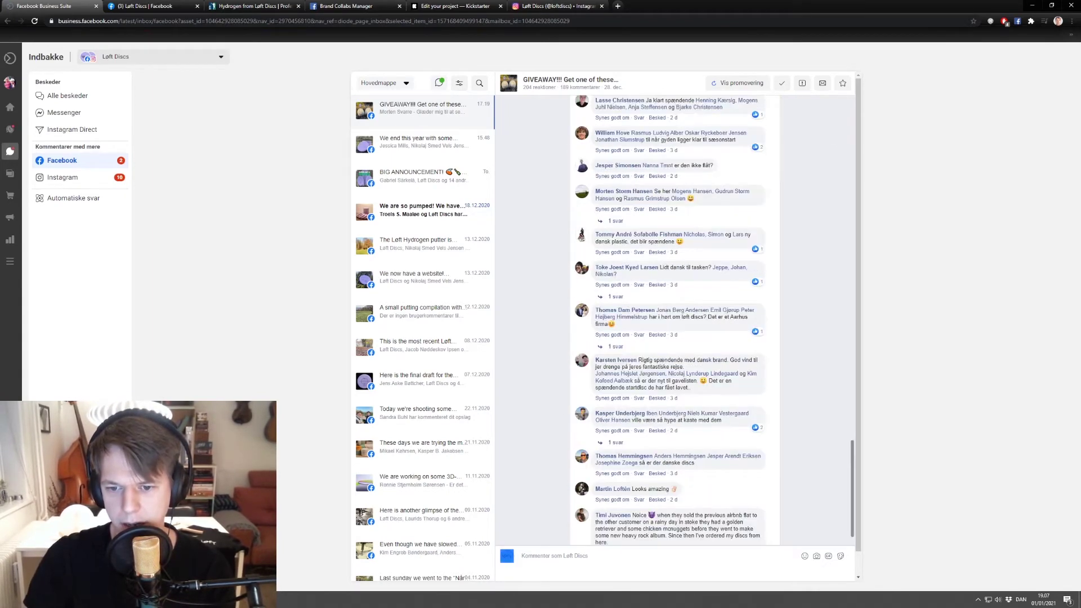
scroll(712, 320, "down", 1)
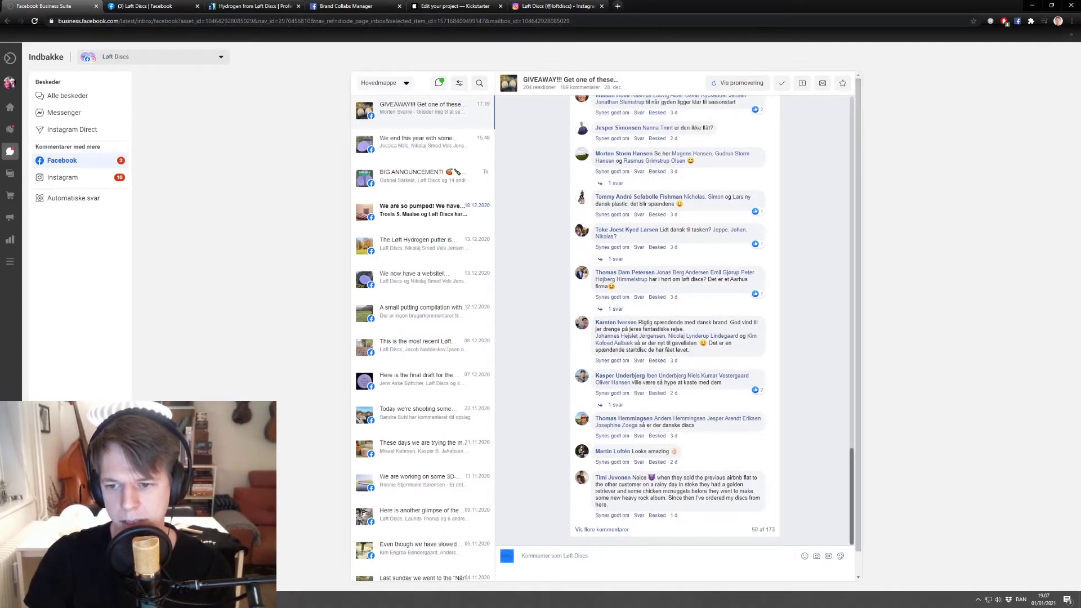
scroll(674, 321, "up", 6)
scroll(674, 321, "up", 10)
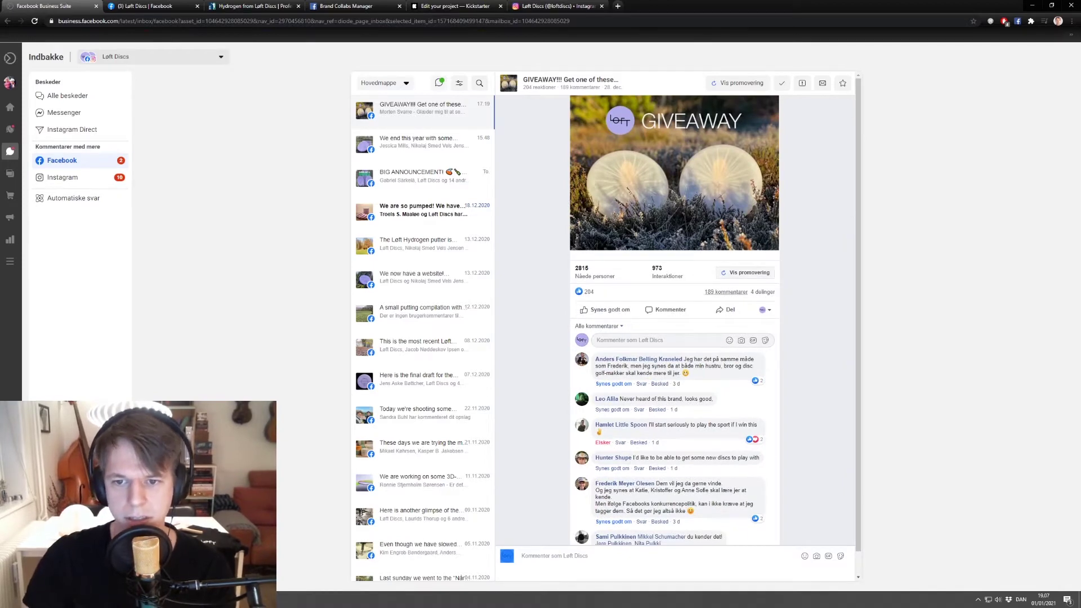
scroll(674, 321, "down", 1)
scroll(674, 321, "up", 3)
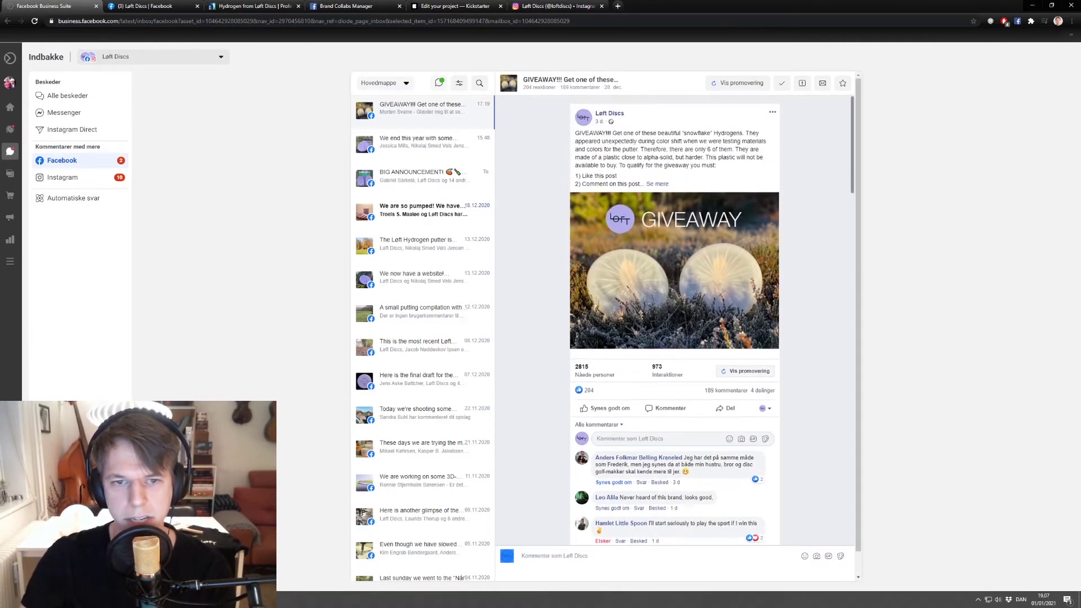
In the VBA editor, change the macro's comment count from 5 to 173.
key("alt+Tab")
key("Tab")
key("Tab")
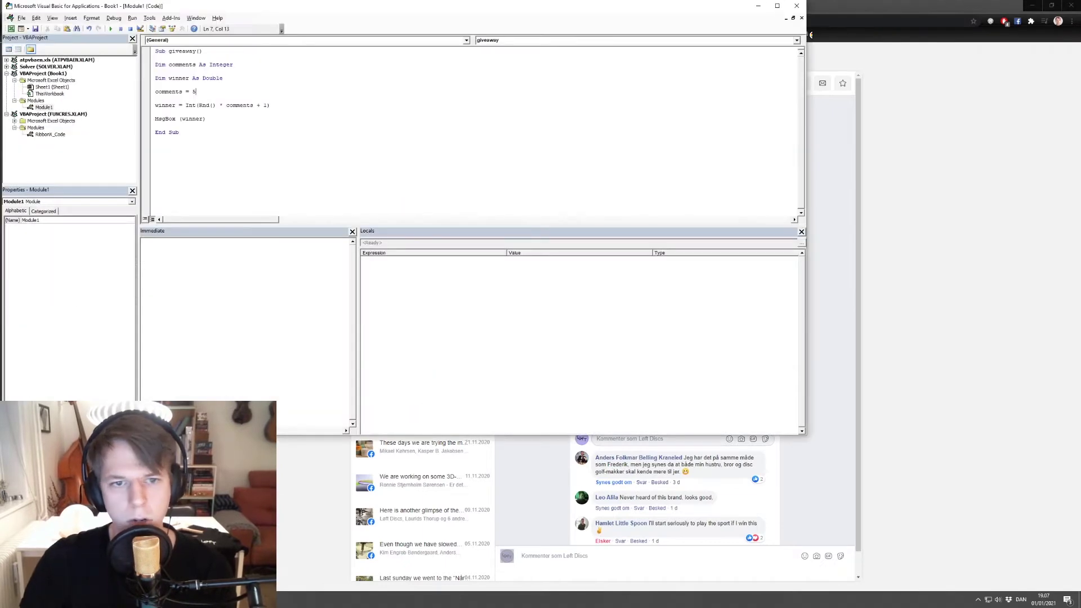
key("BackSpace")
type("173")
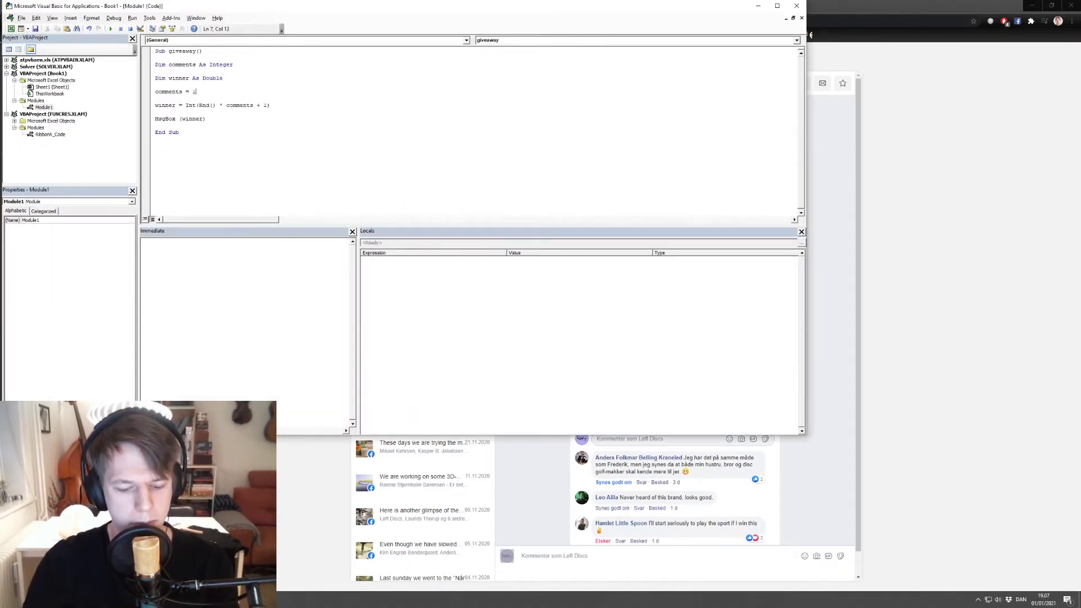
left_click(206, 119)
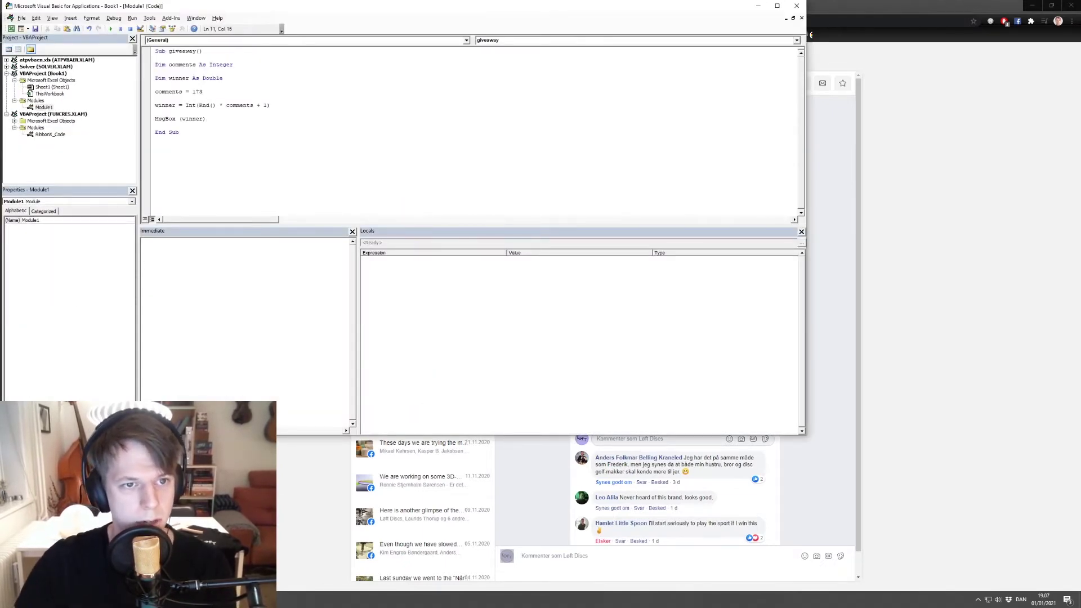
Run the giveaway macro, which draws winner number 93, and dismiss the result.
double_click(197, 92)
left_click(207, 119)
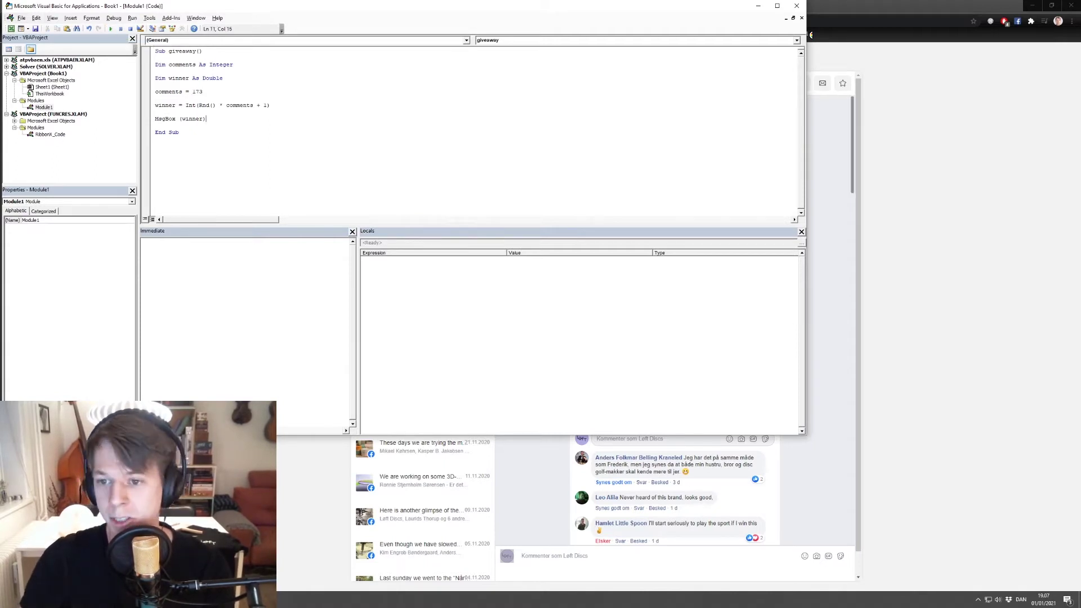
left_click(207, 119)
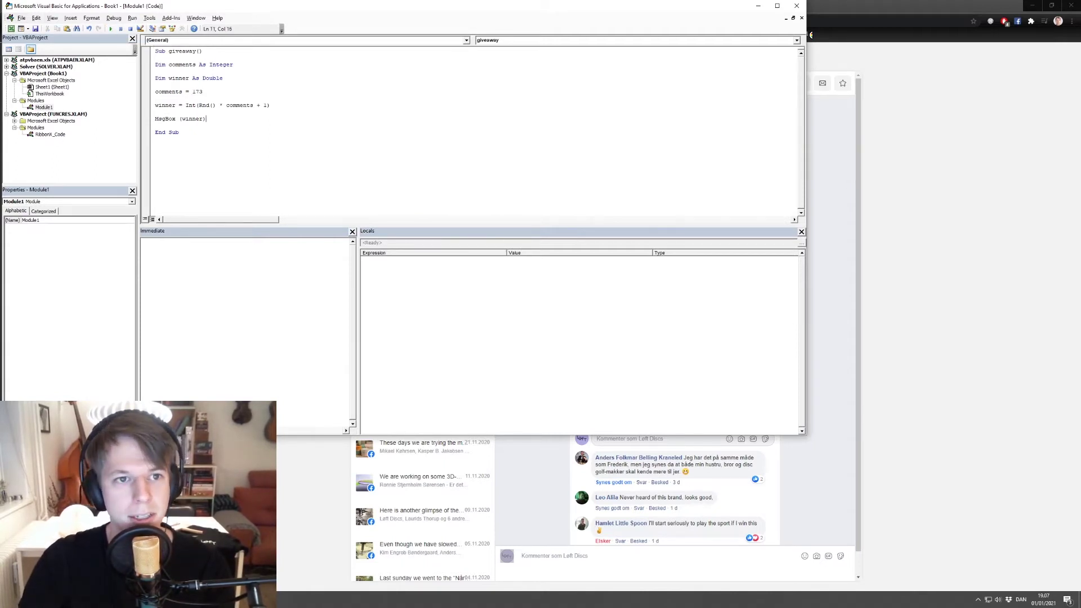
left_click(111, 29)
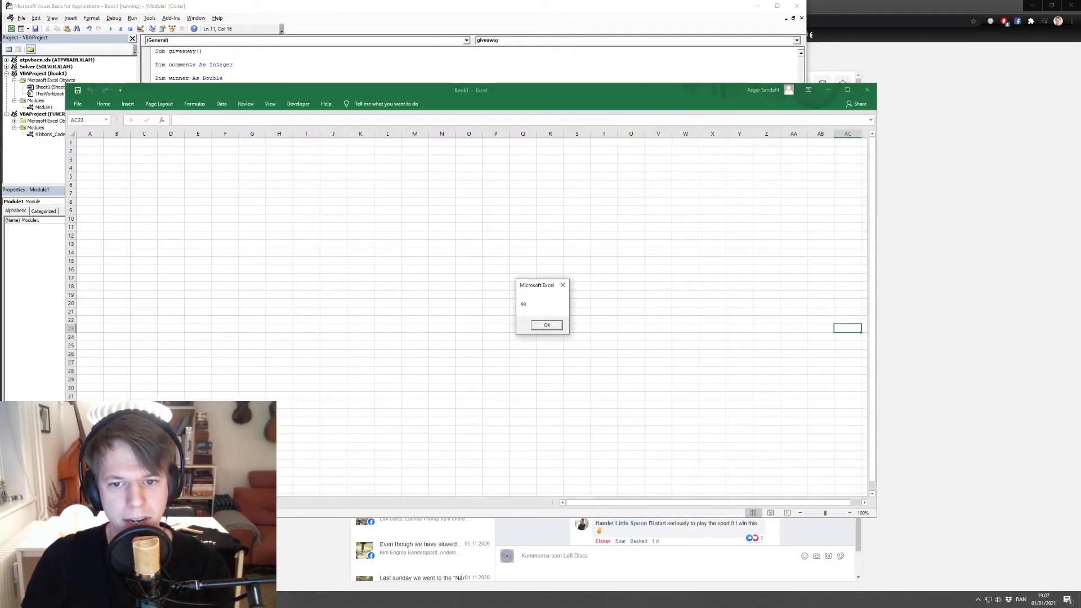
key("Return")
Back in the inbox, scroll the GIVEAWAY comments and load more, showing 100 of 173.
key("alt+Tab")
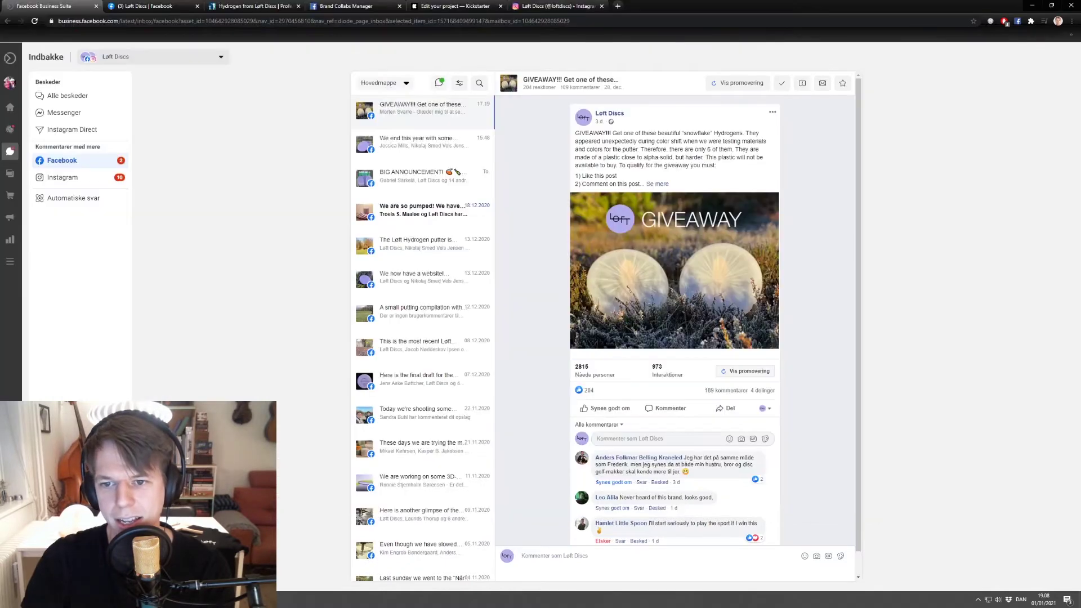
scroll(674, 316, "down", 3)
scroll(659, 229, "down", 3)
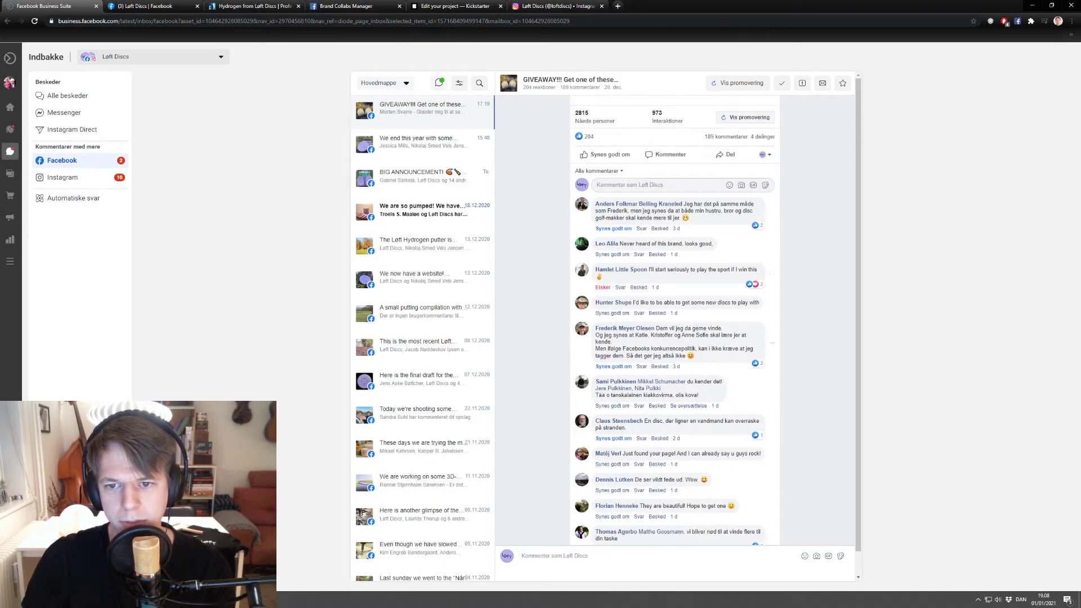
scroll(699, 270, "down", 3)
scroll(676, 316, "down", 15)
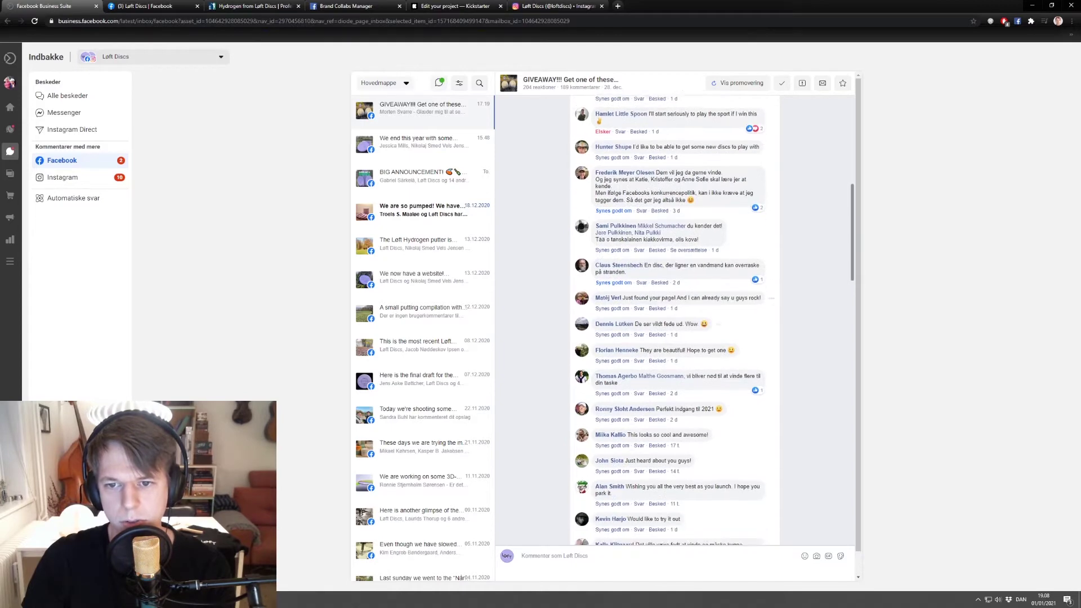
scroll(676, 316, "down", 10)
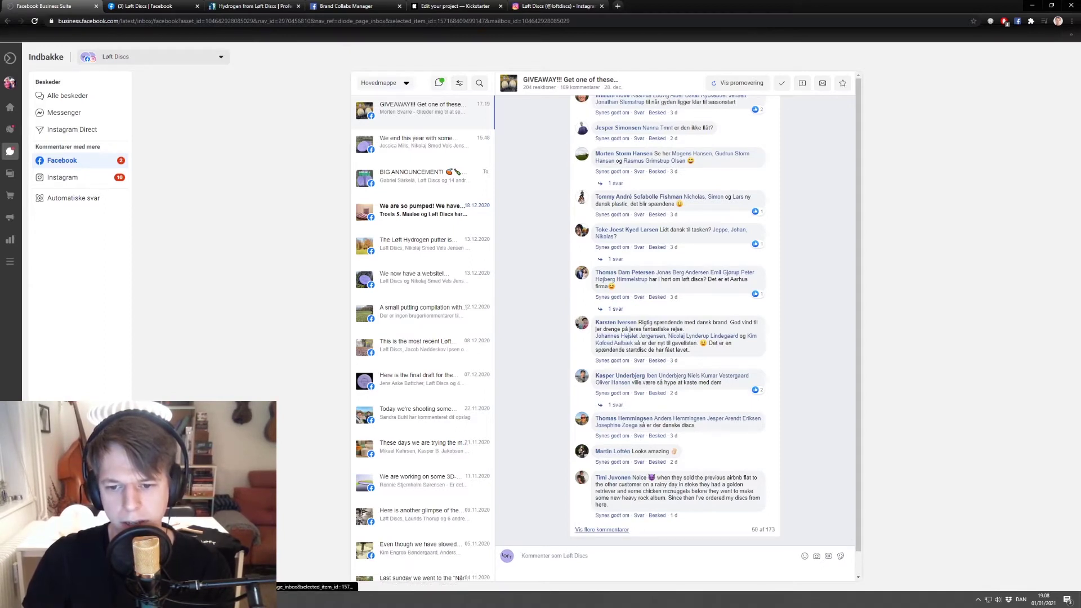
left_click(601, 530)
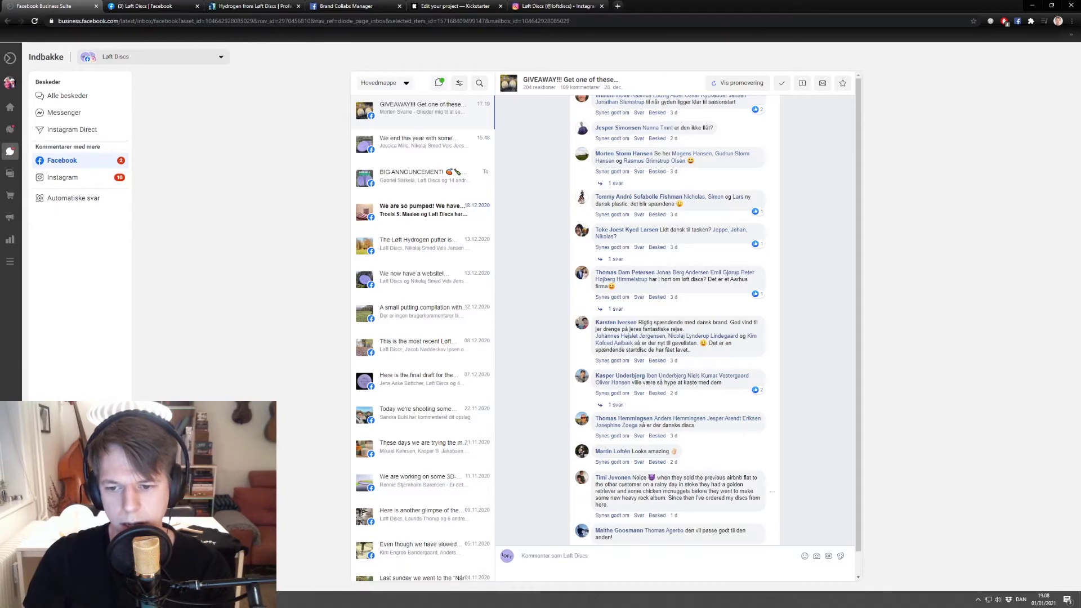
scroll(601, 529, "down", 15)
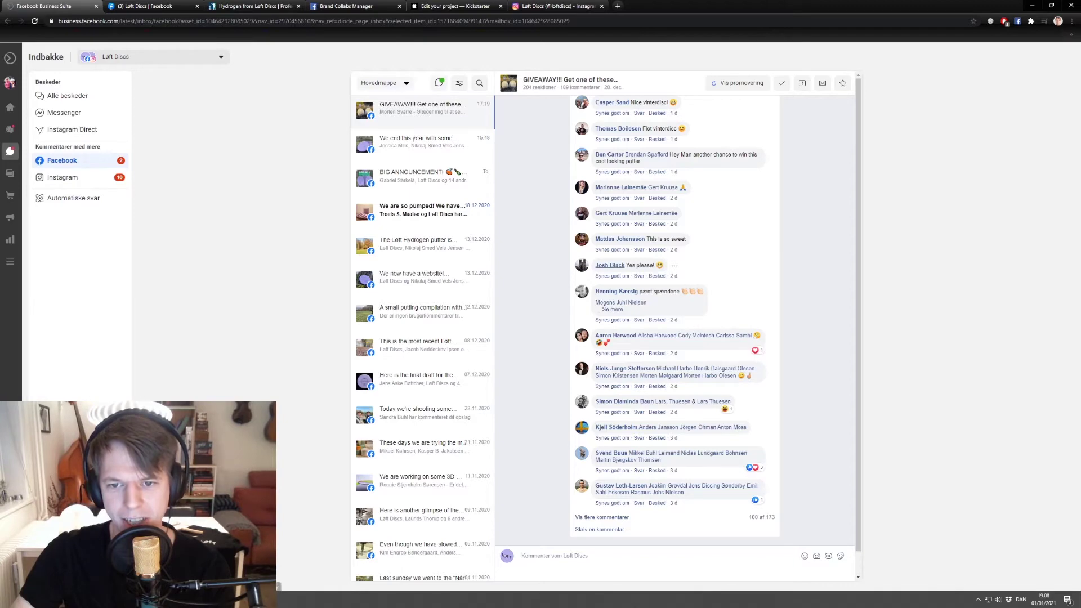
key("alt+Tab")
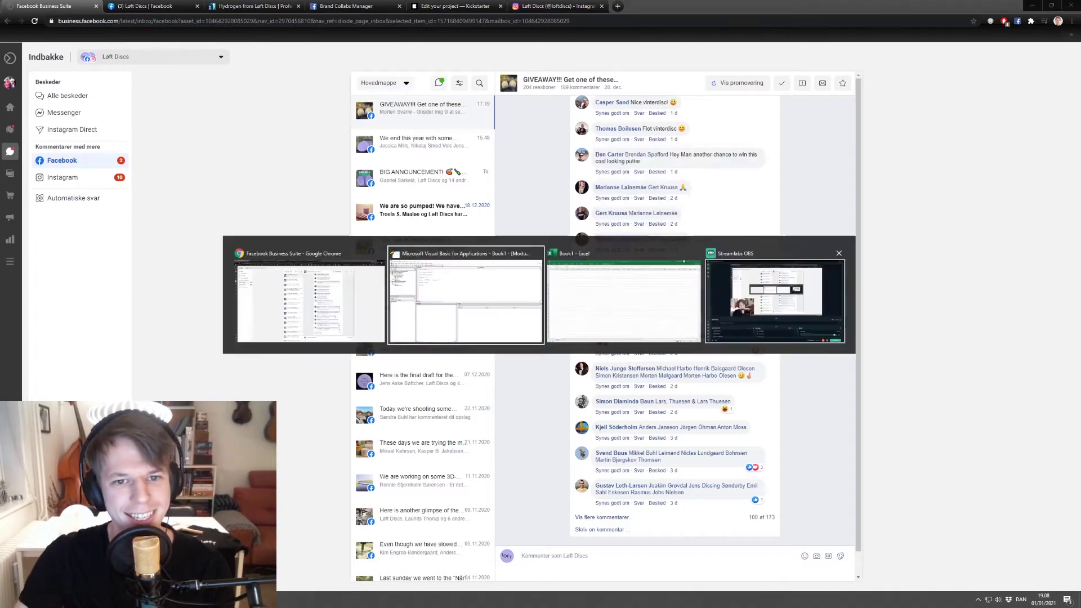
key("alt+Tab")
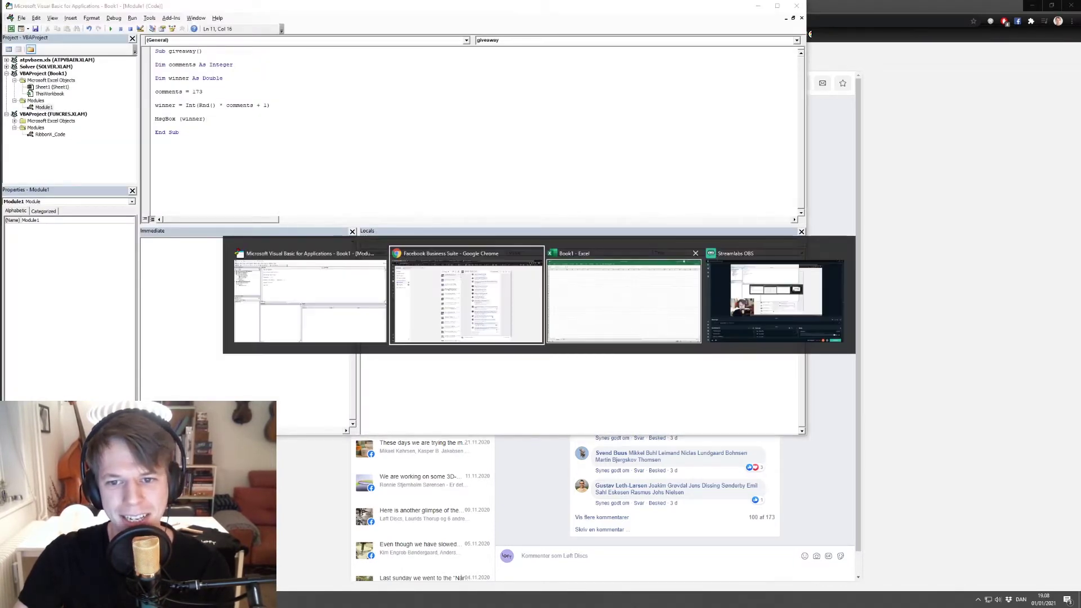
key("alt+Tab")
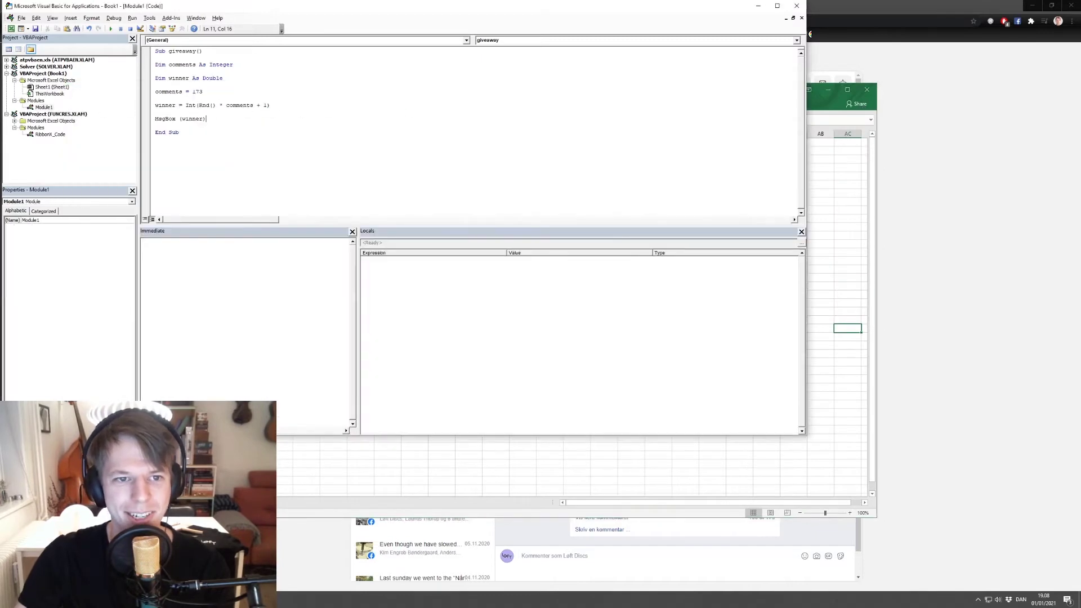
key("alt+Tab")
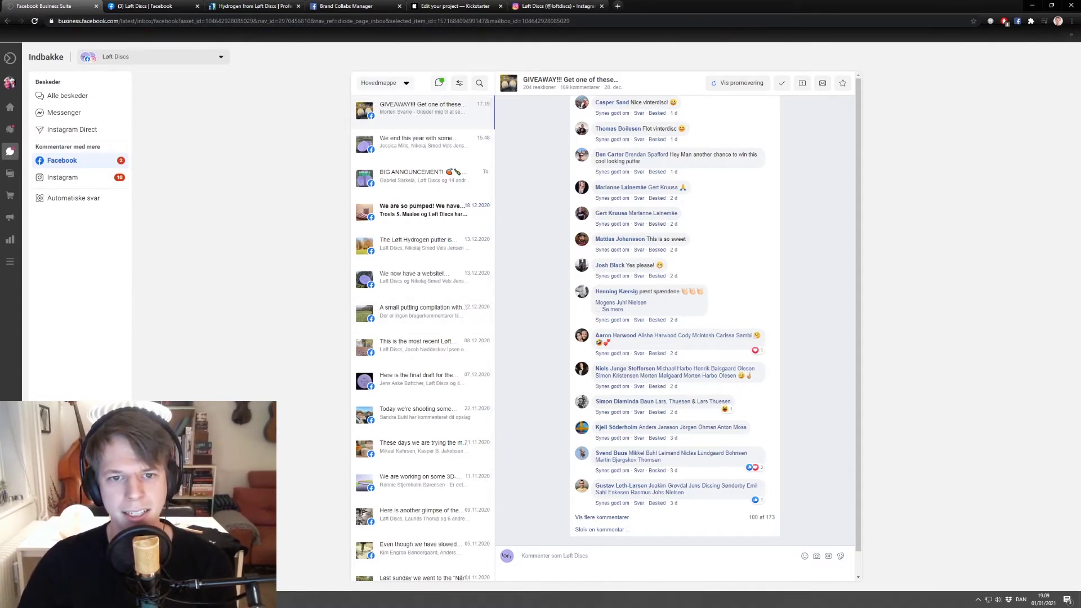
left_click(62, 177)
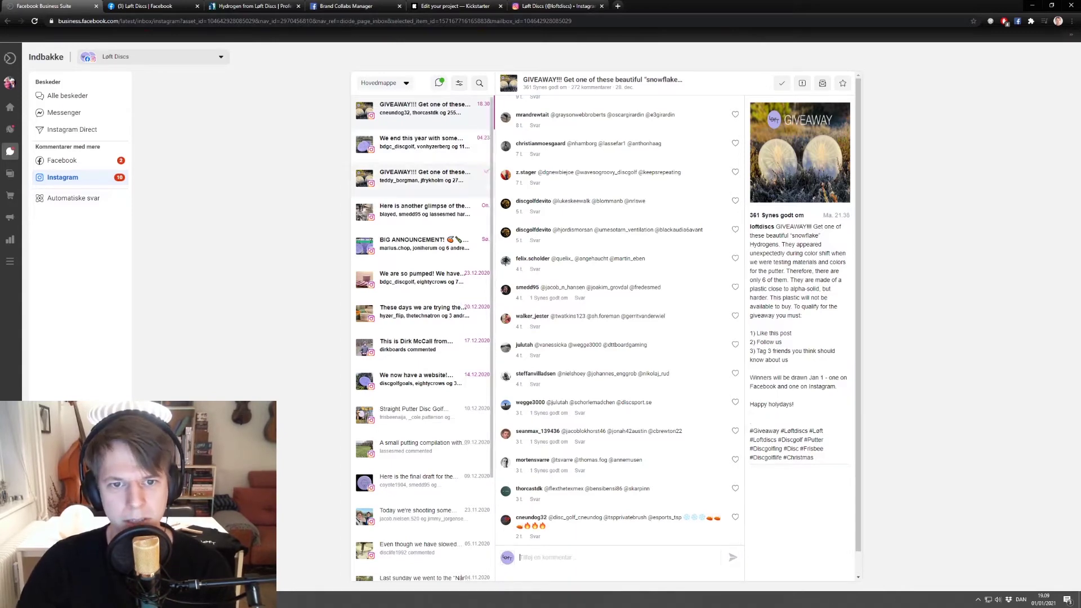
Look at the other Instagram GIVEAWAY post's comments, then go back to the first post.
left_click(422, 176)
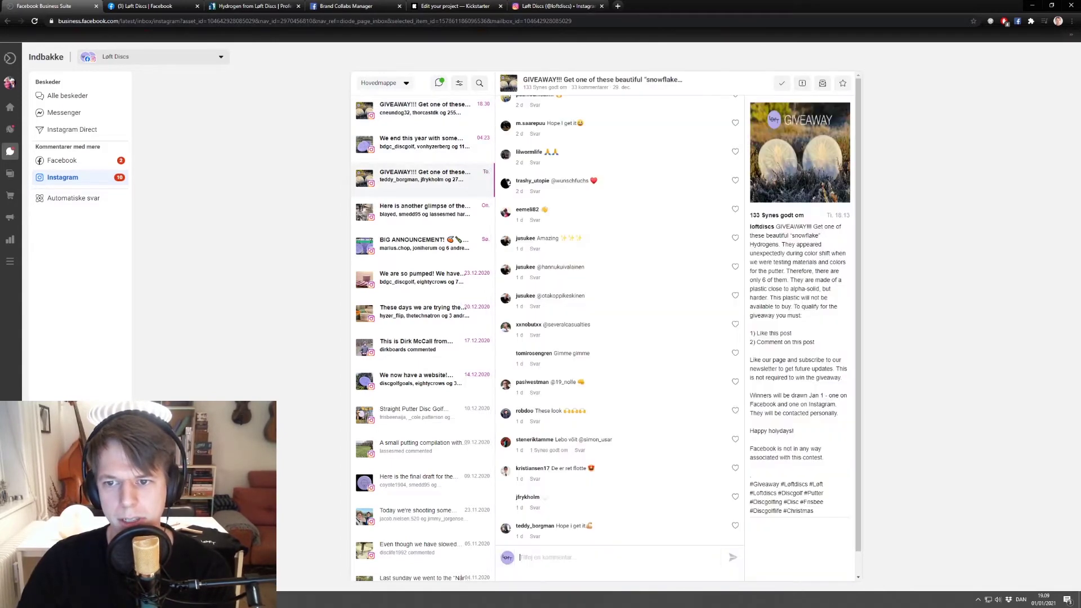
scroll(619, 320, "up", 3)
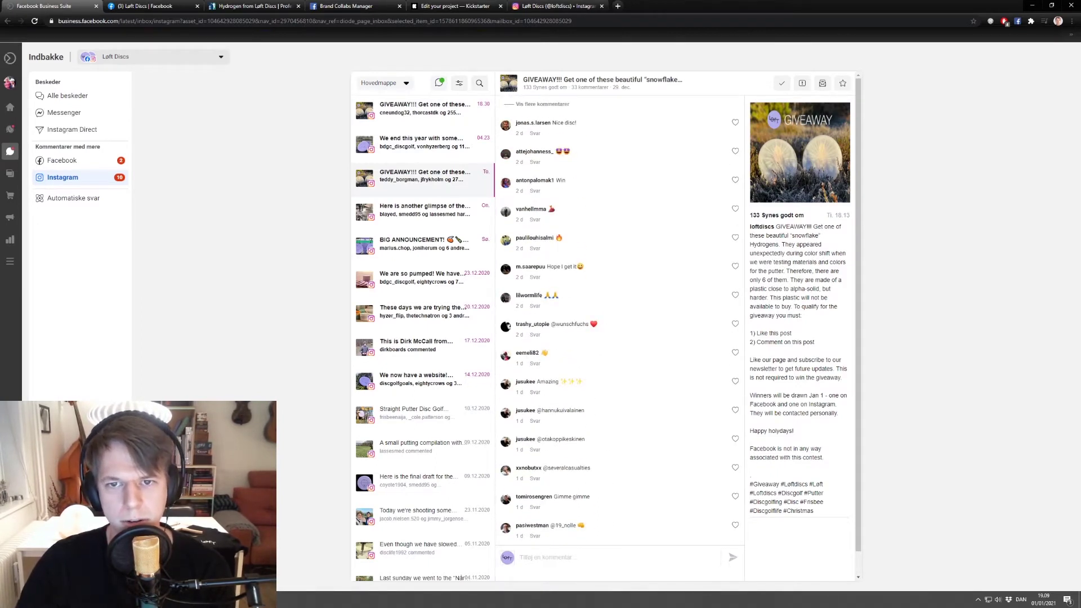
left_click(425, 108)
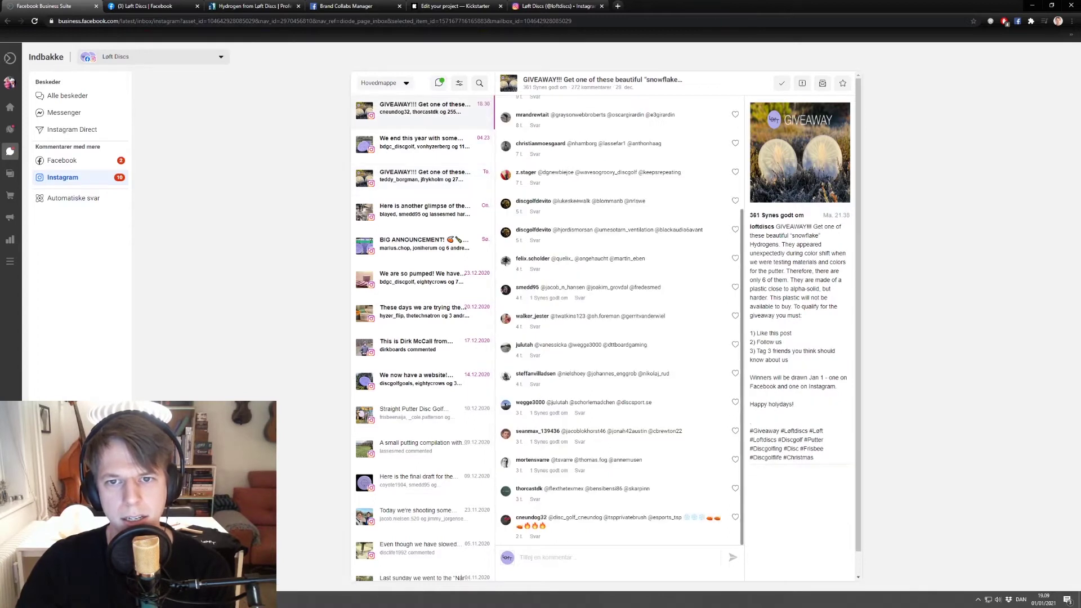
left_click_drag(571, 87, 580, 88)
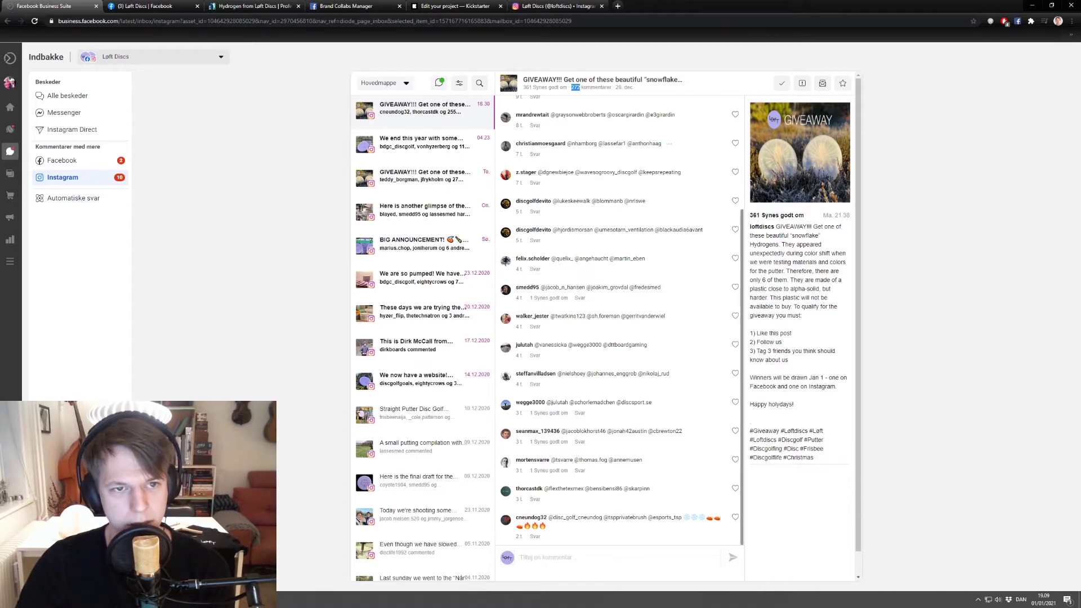
Scroll the first giveaway post's comments, click the comment box, and return to the VBA editor.
scroll(619, 321, "up", 3)
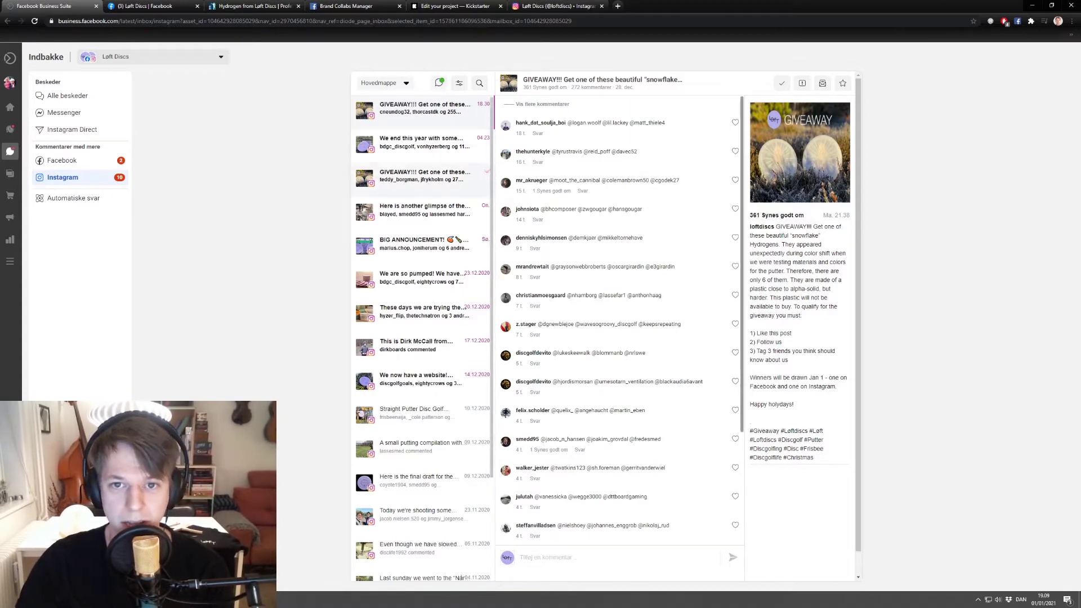
scroll(620, 321, "down", 3)
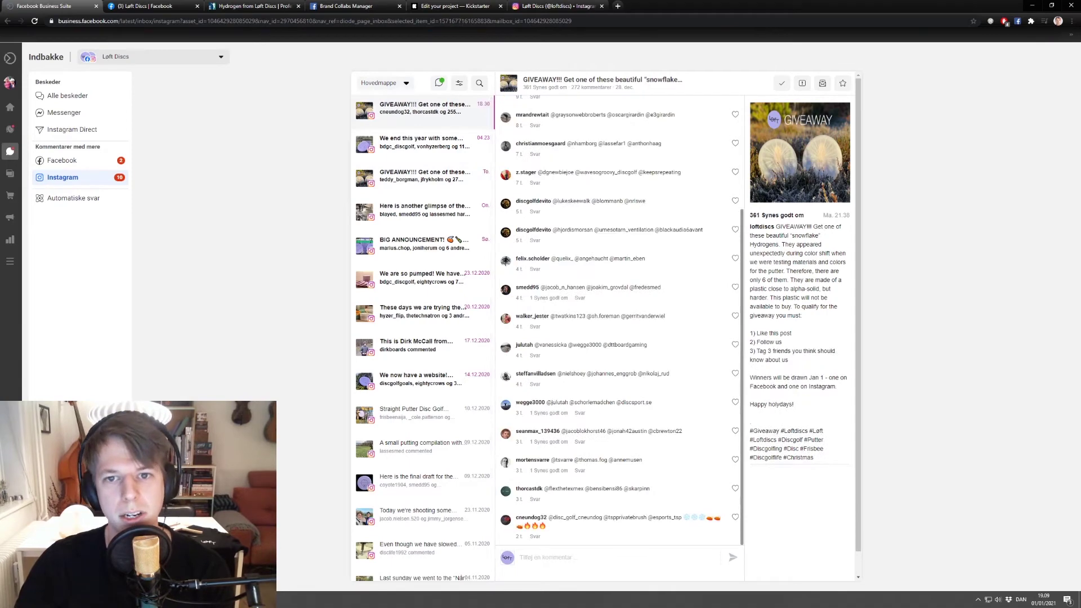
left_click(541, 557)
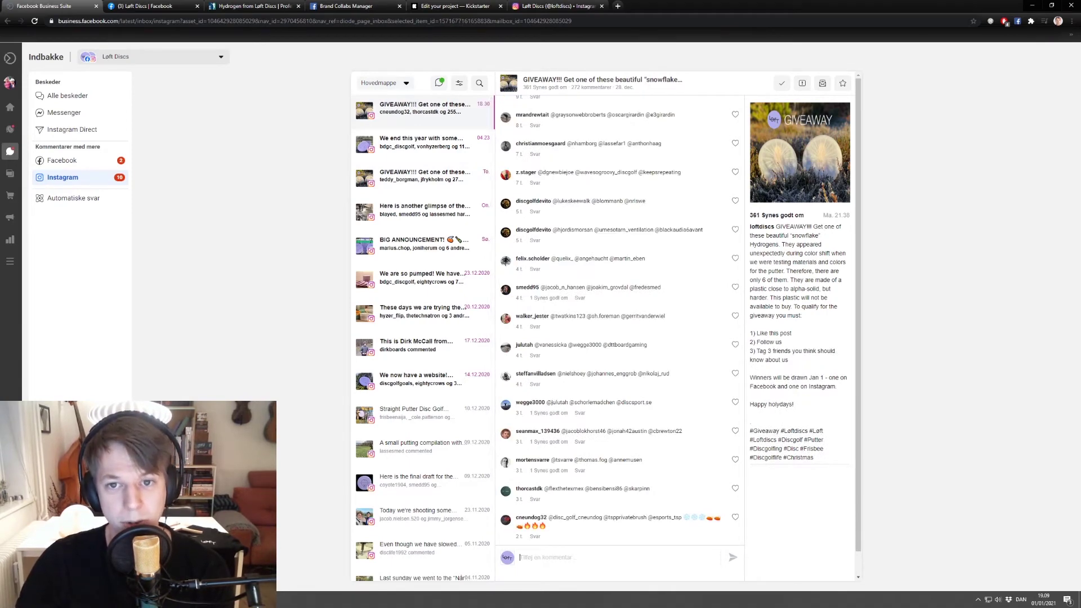
key("alt+Tab")
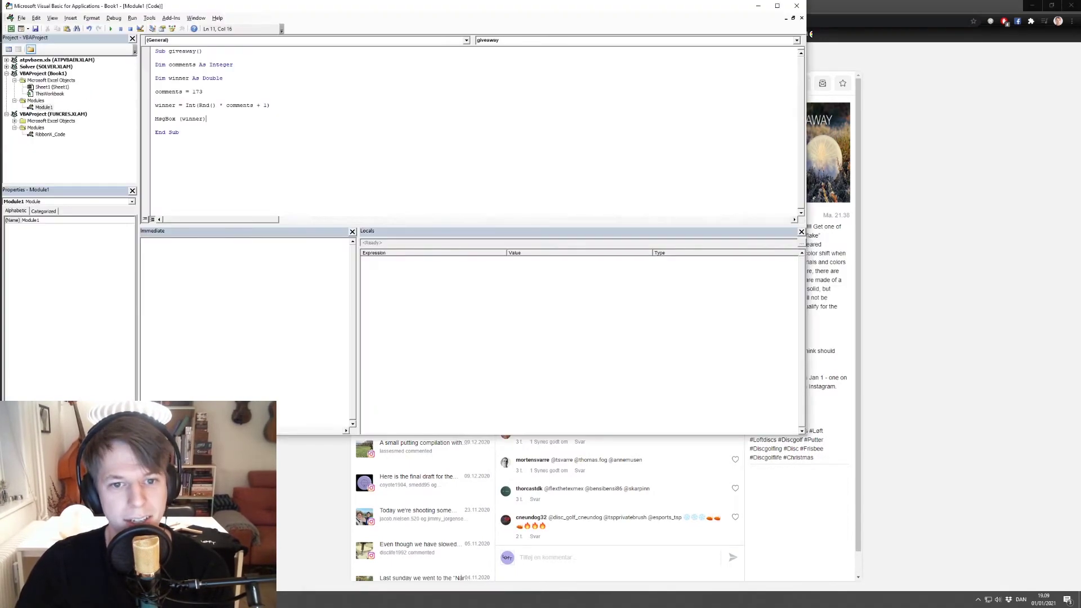
Change the macro's comment count from 173 to 305 and run it, drawing winner 216.
double_click(197, 91)
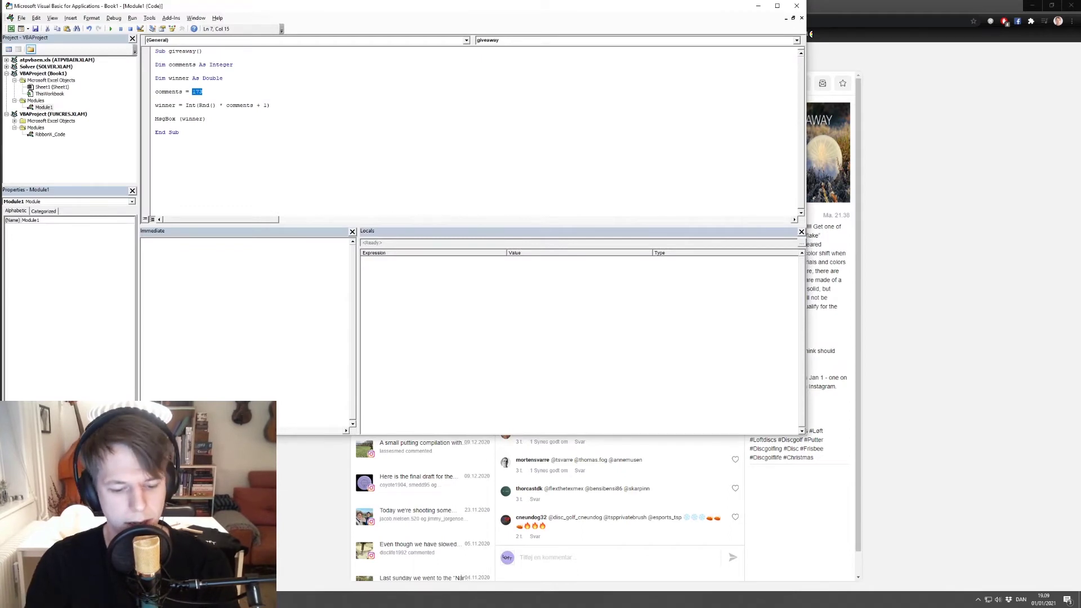
type("305")
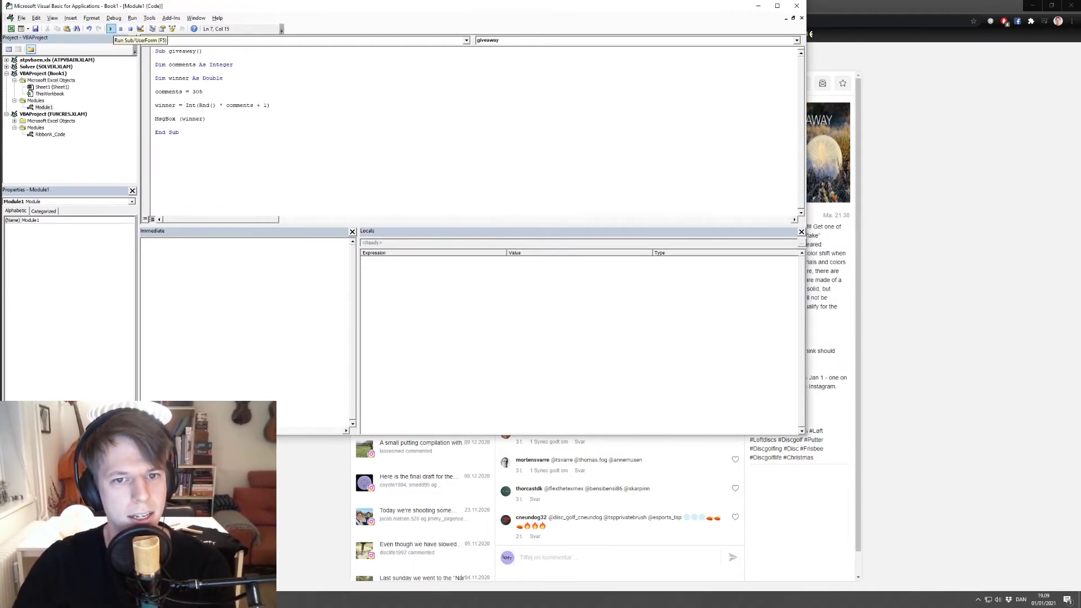
left_click(111, 29)
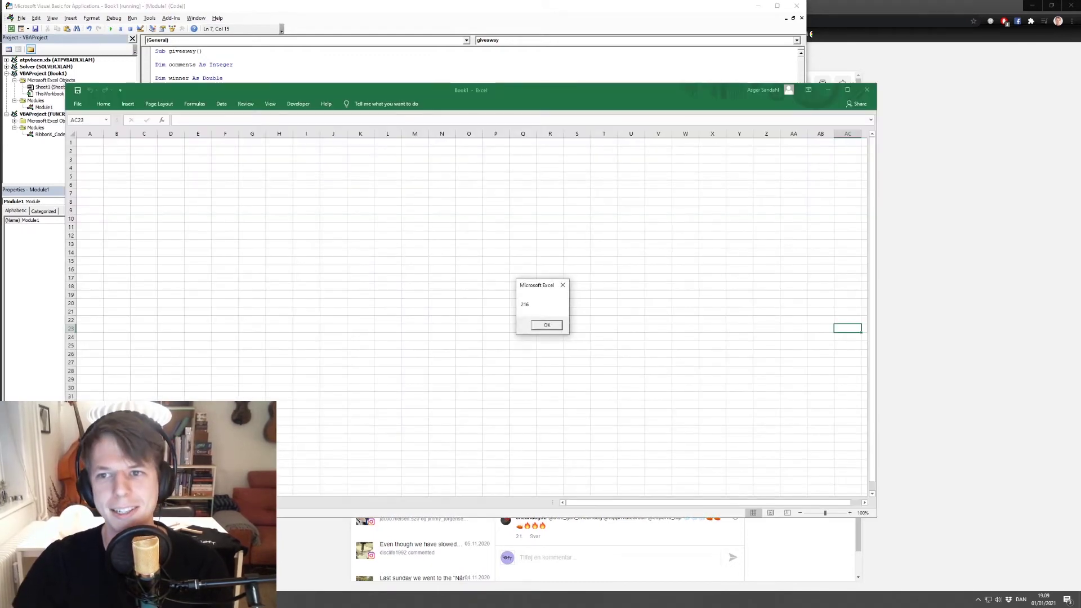
key("alt+Tab")
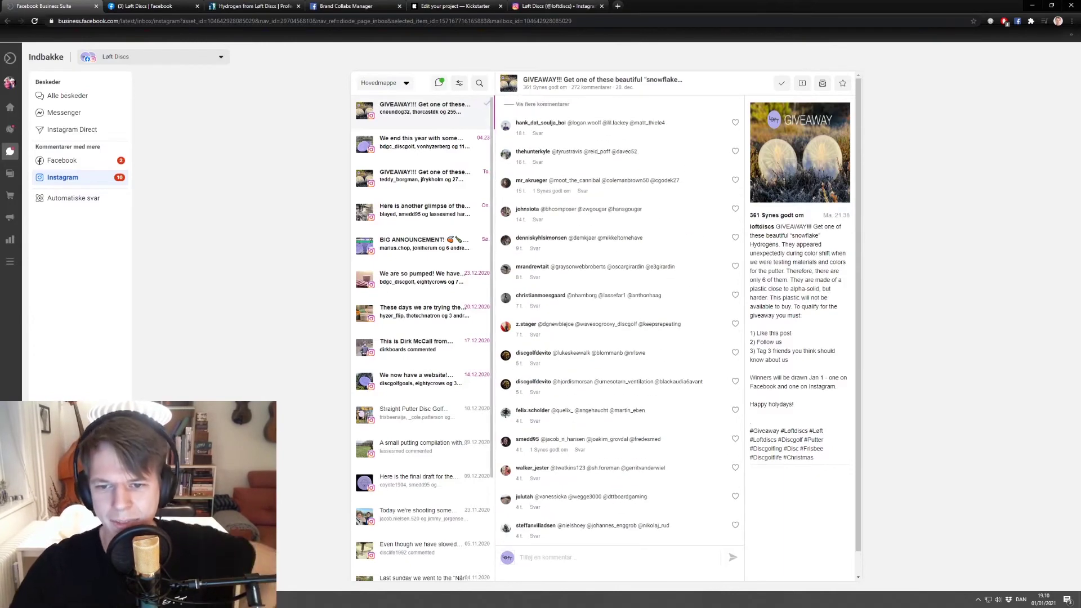
Load earlier comments into the giveaway thread, then select some comments to count and deselect them.
key("Tab")
key("Return")
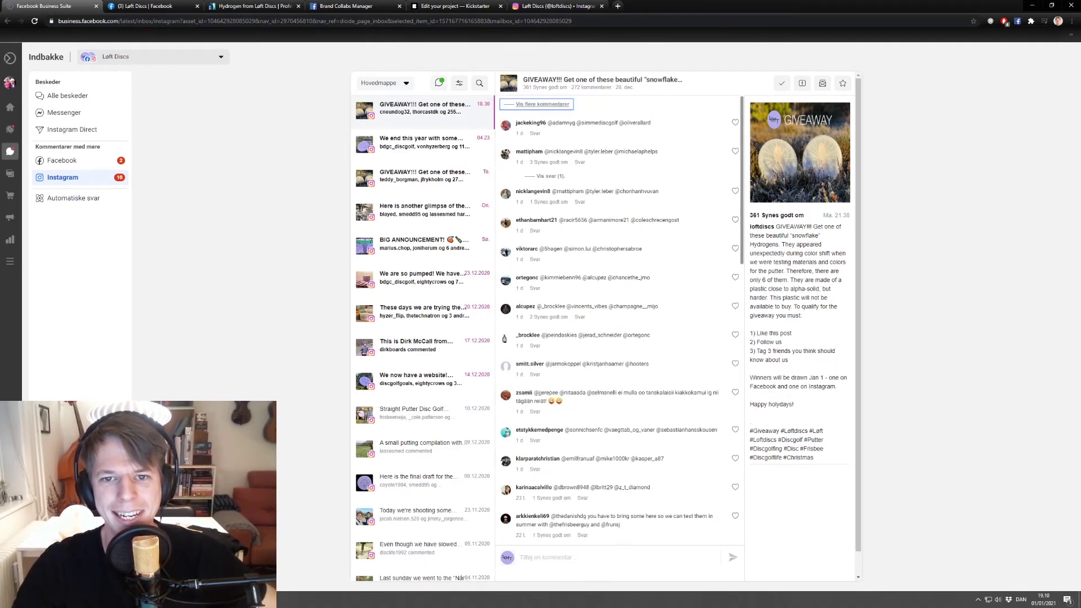
scroll(619, 321, "down", 10)
scroll(620, 321, "up", 6)
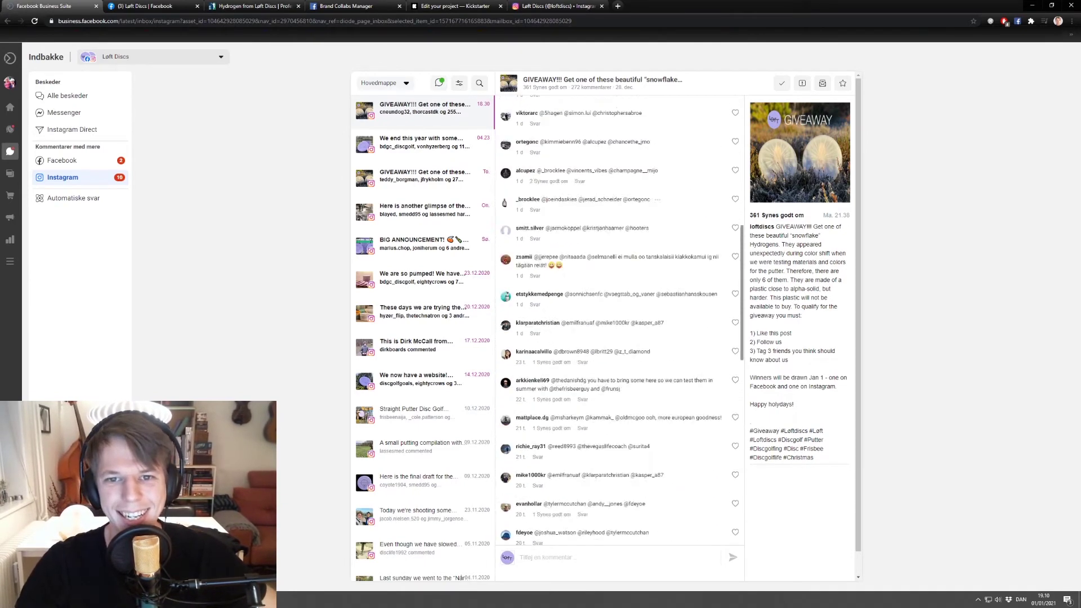
triple_click(580, 502)
left_click_drag(580, 540, 580, 558)
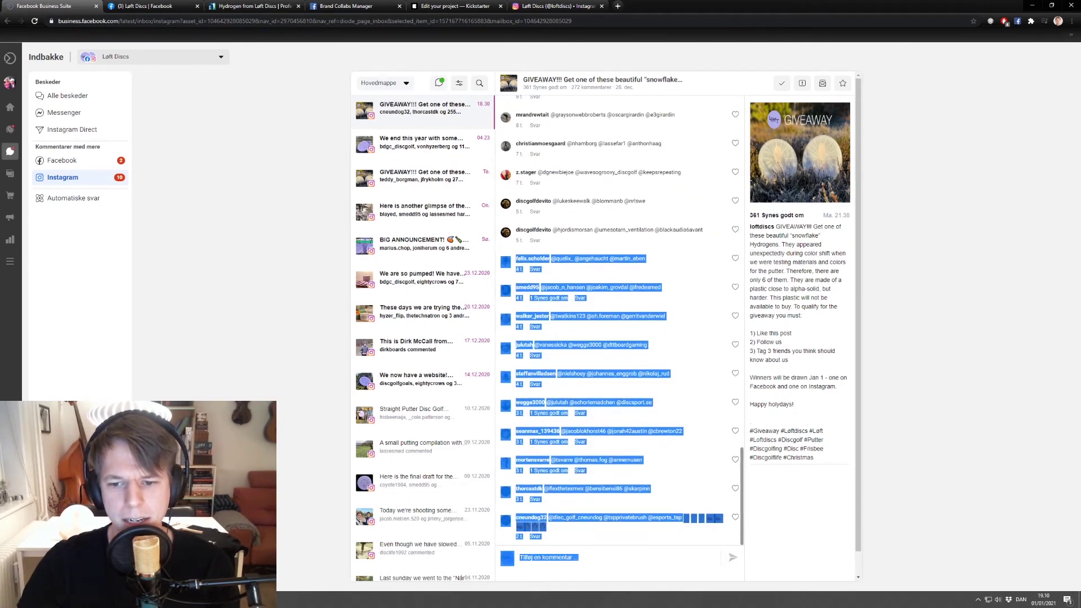
left_click(619, 496)
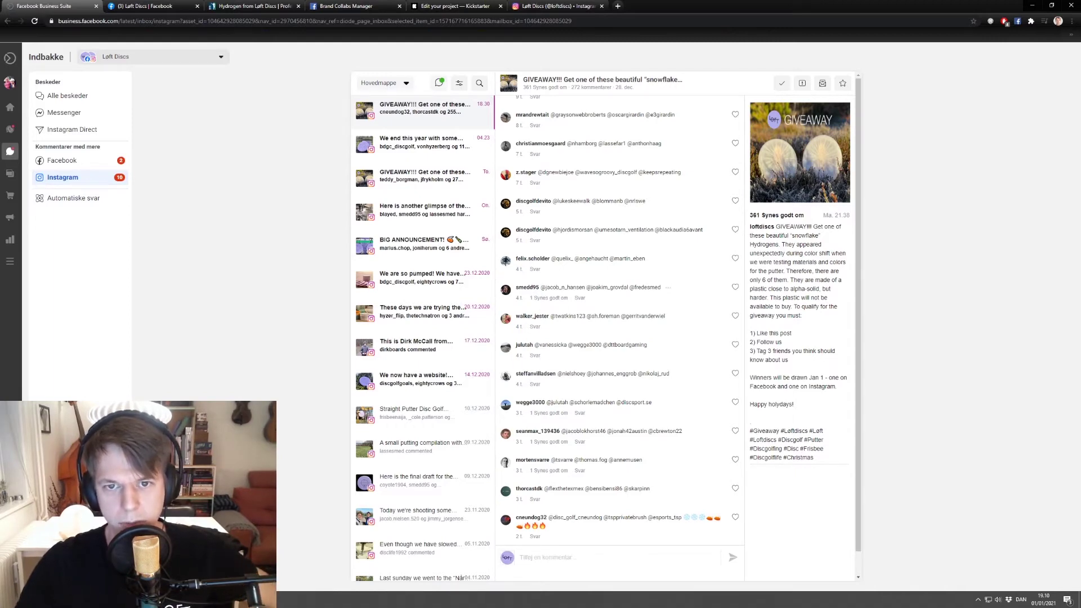
Scroll up through the loaded comments toward the winning comment number.
scroll(620, 282, "up", 7)
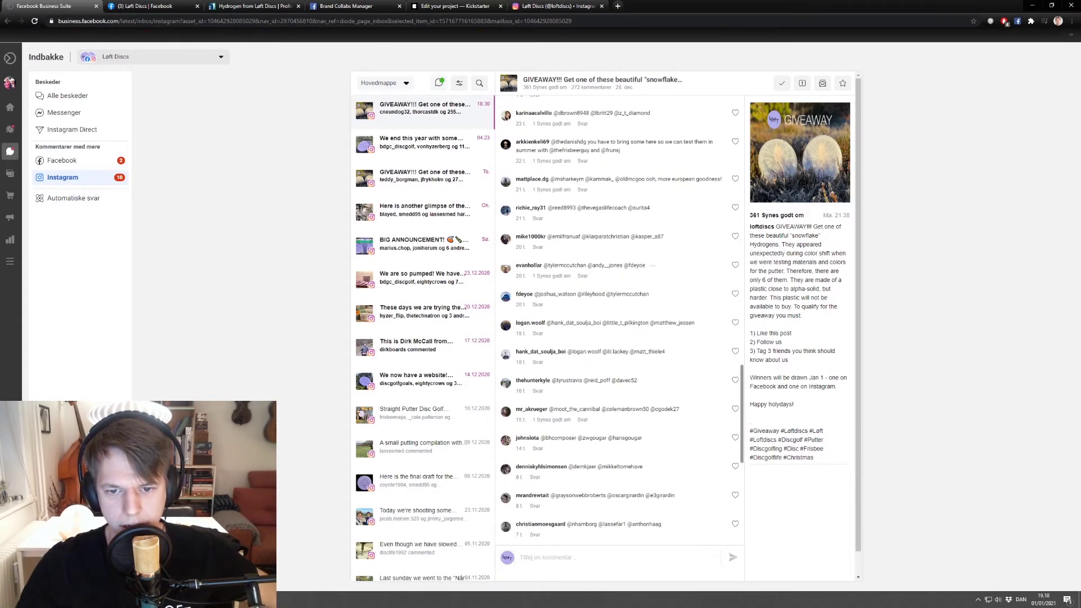
scroll(620, 265, "up", 2)
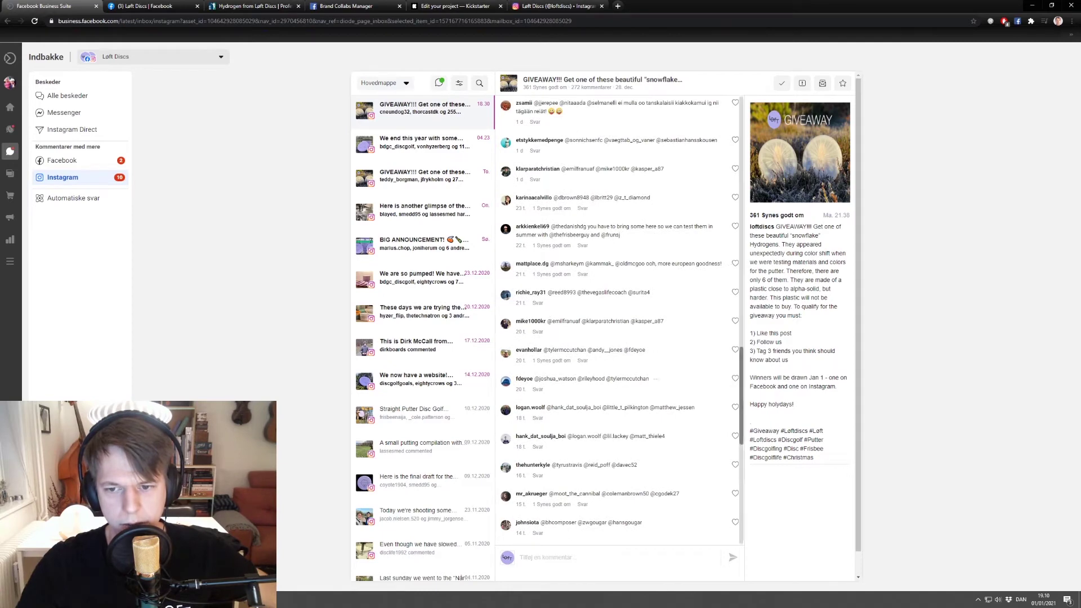
scroll(619, 337, "down", 1)
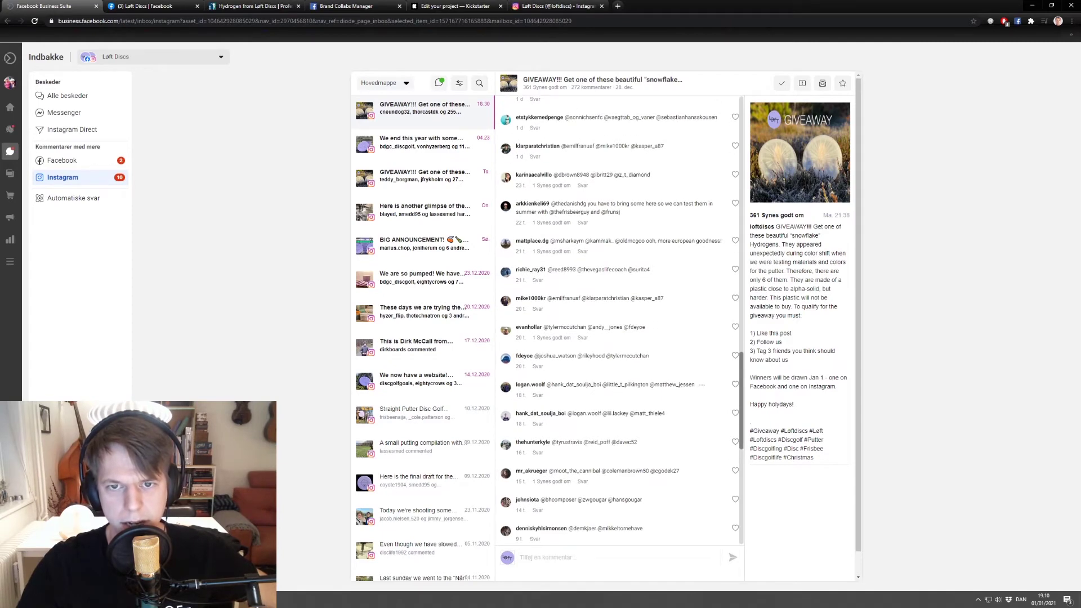
scroll(619, 360, "up", 3)
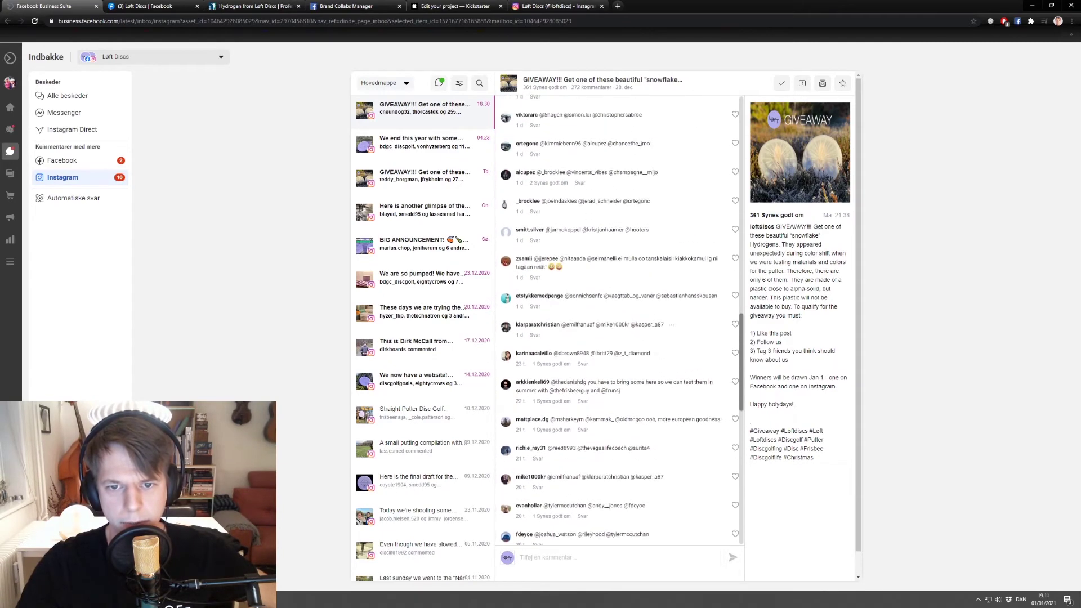
scroll(619, 321, "up", 5)
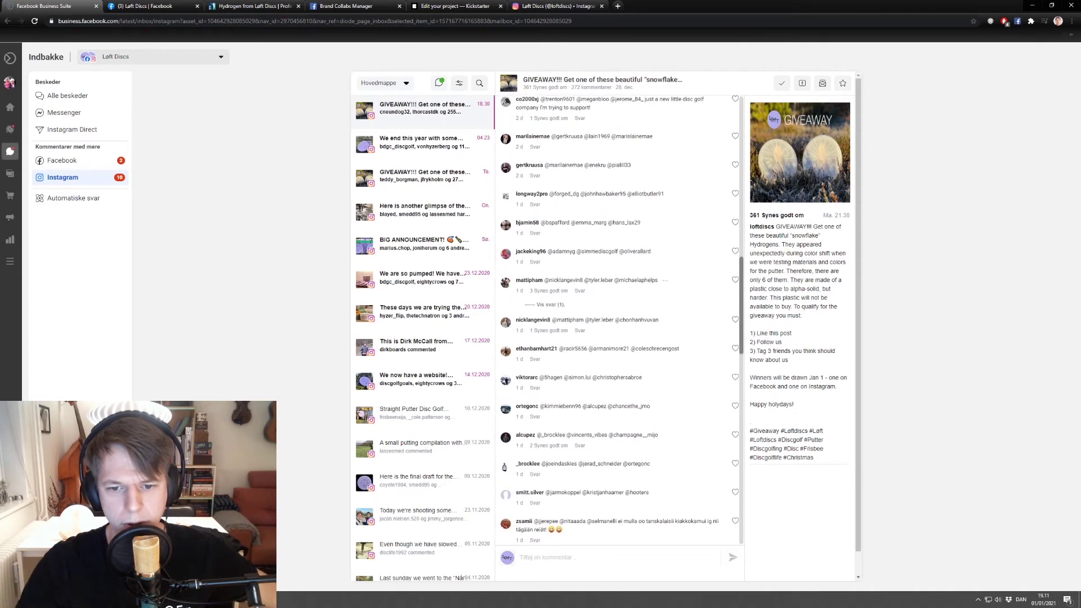
scroll(620, 321, "up", 6)
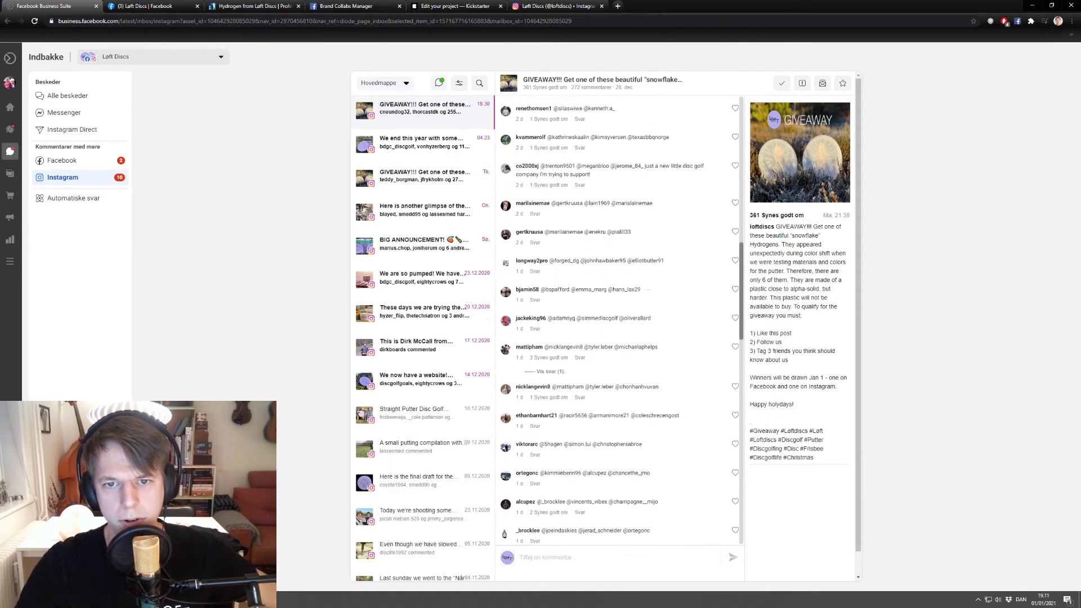
scroll(619, 321, "up", 2)
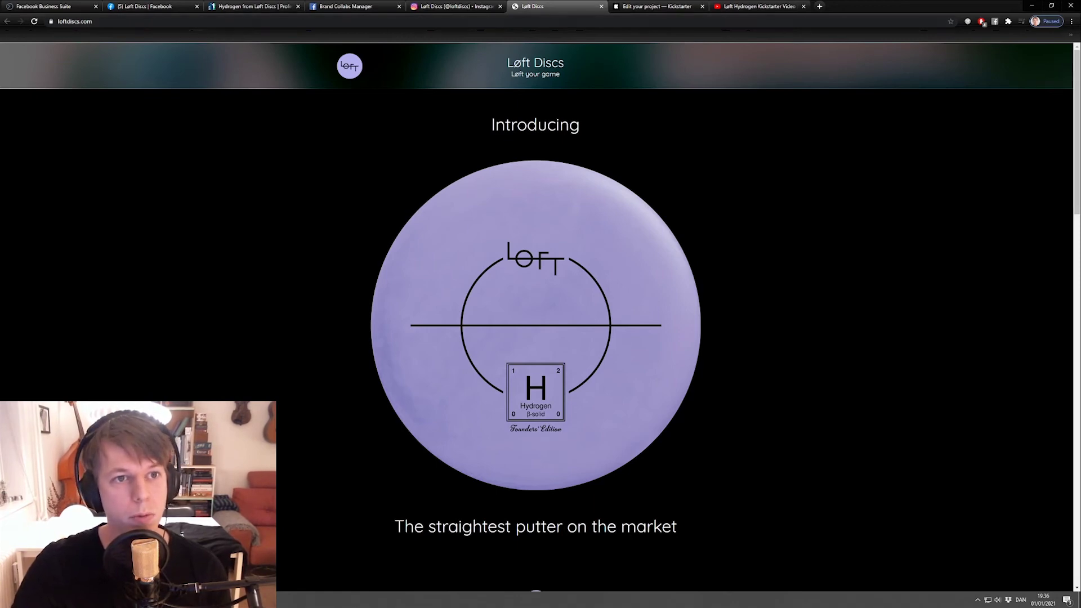
Show the Løft Discs homepage and its newsletter signup, then bring up the Kickstarter preview.
key("ctrl+l")
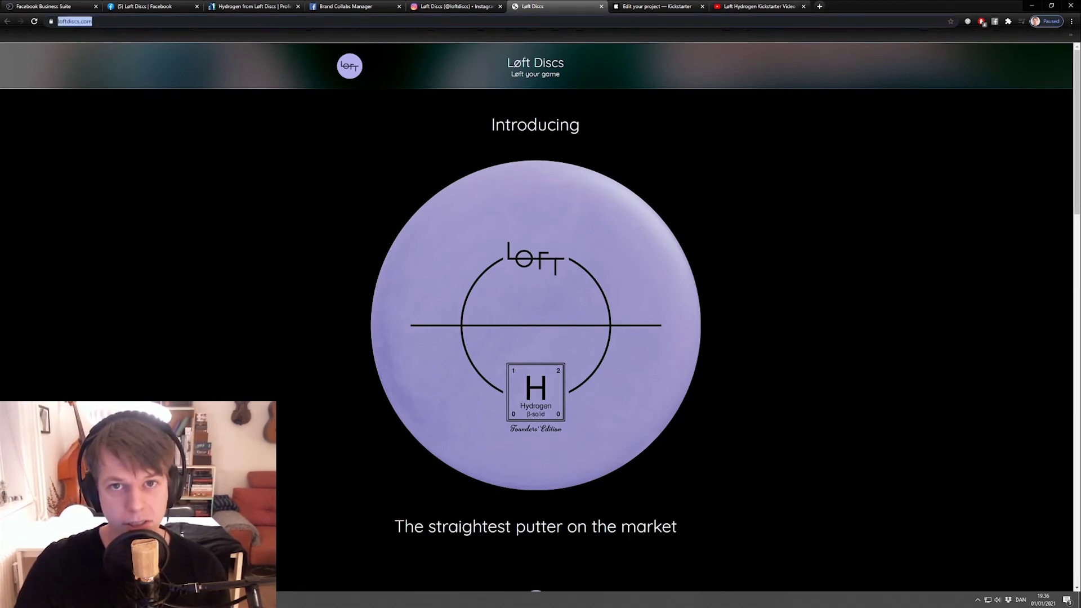
scroll(535, 366, "down", 7)
left_click(507, 367)
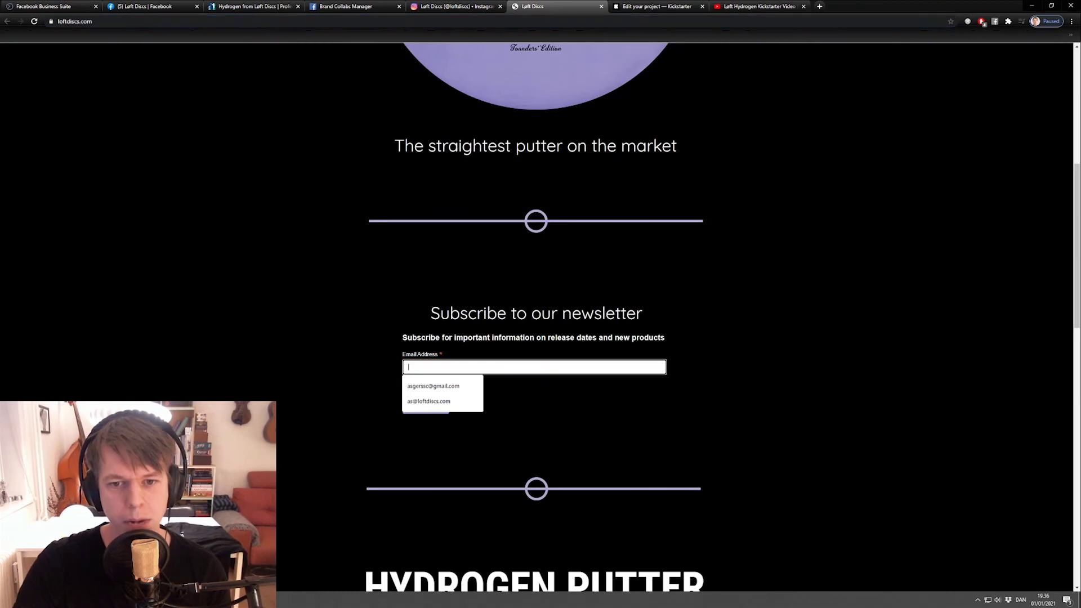
key("Return")
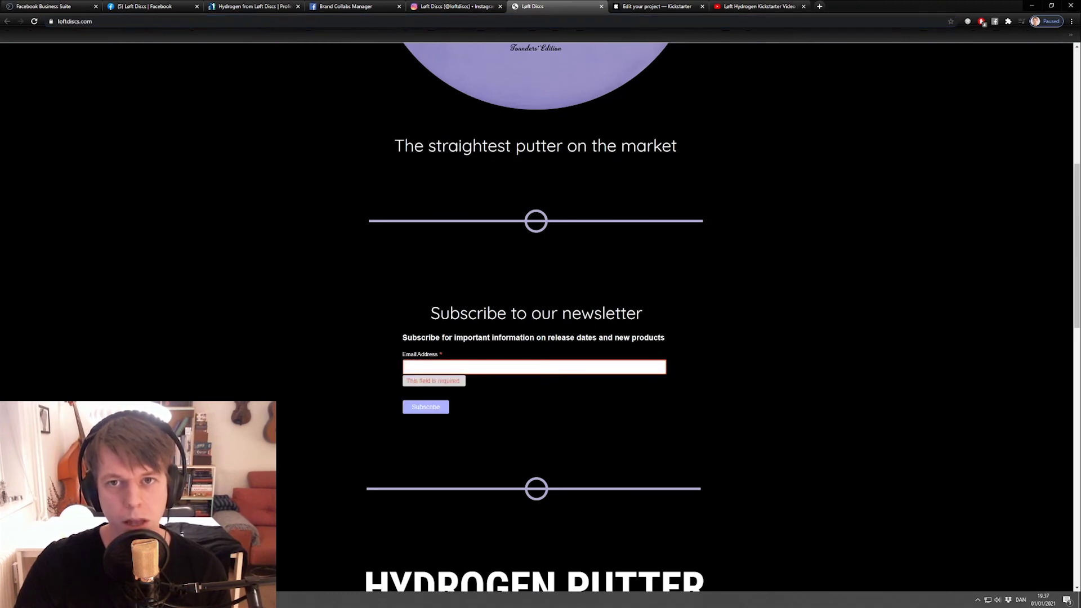
scroll(507, 367, "up", 7)
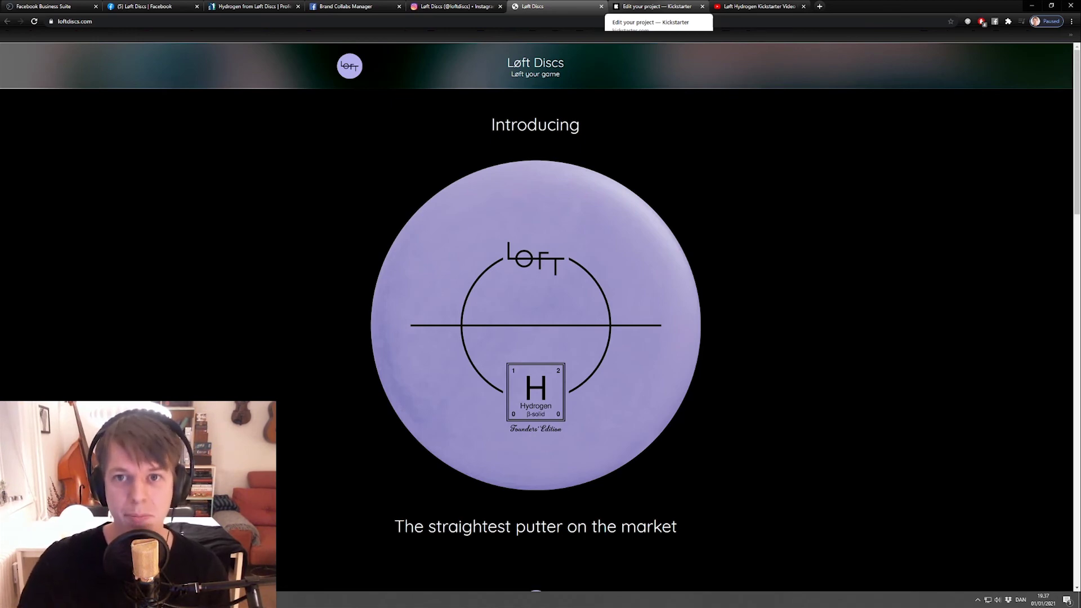
left_click(656, 6)
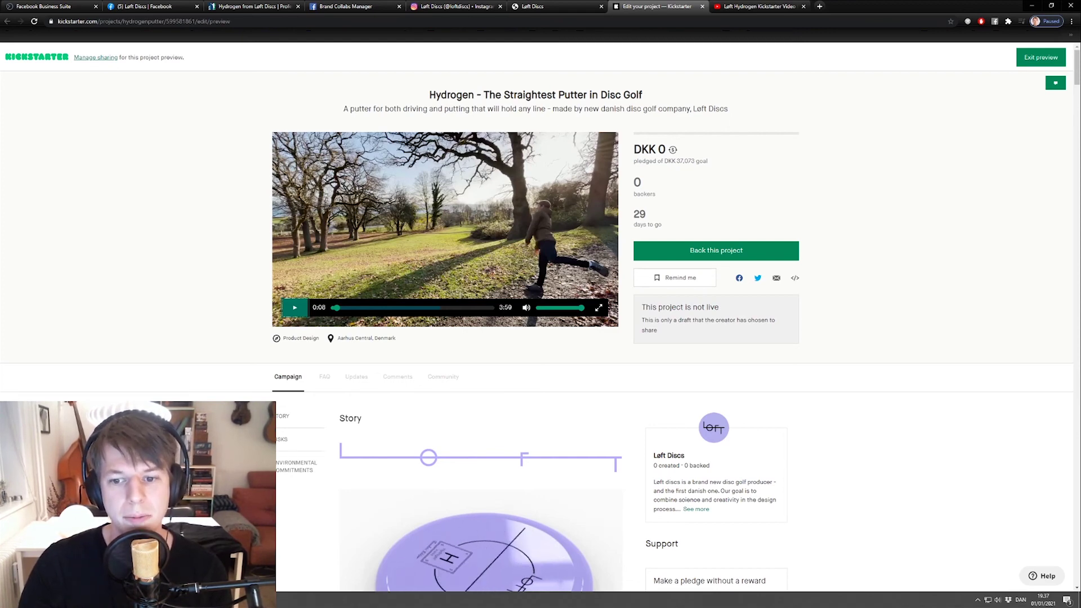
Scroll through the Hydrogen Kickstarter preview, then switch to the YouTube video.
scroll(535, 332, "down", 1)
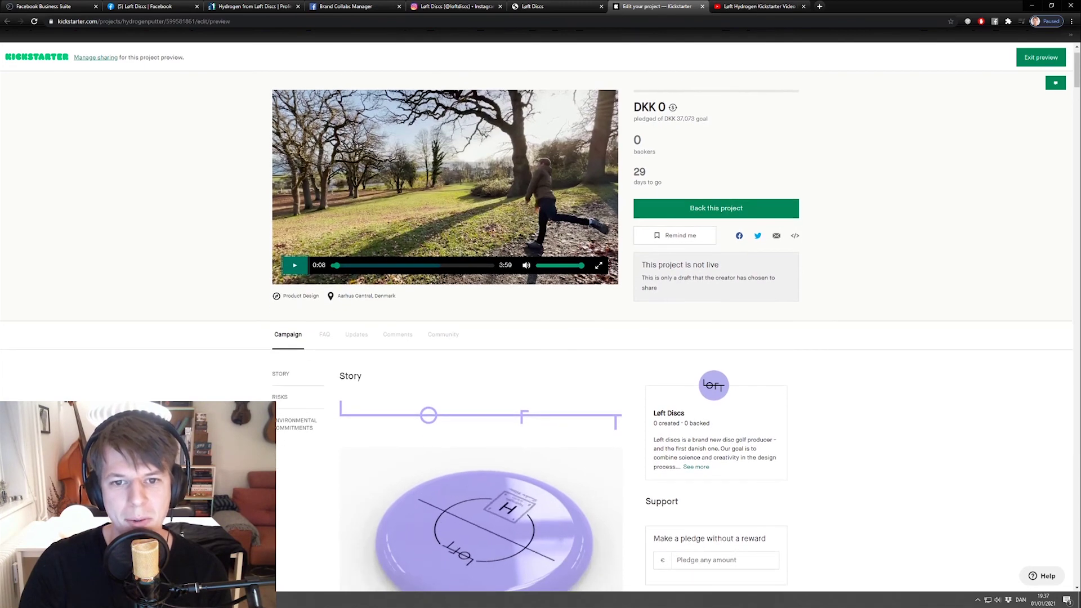
scroll(535, 332, "up", 1)
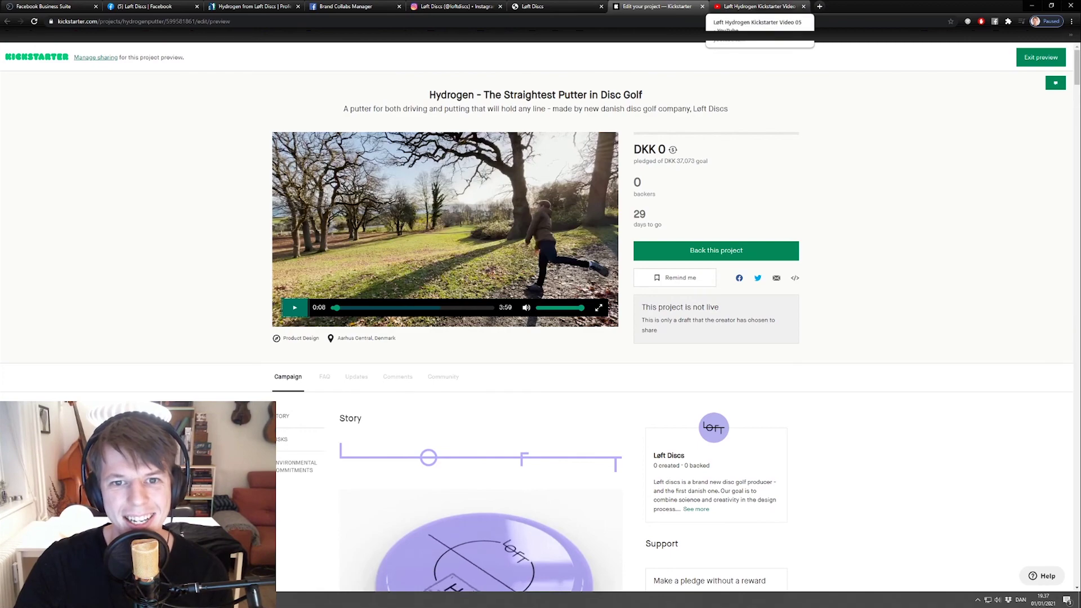
left_click(757, 7)
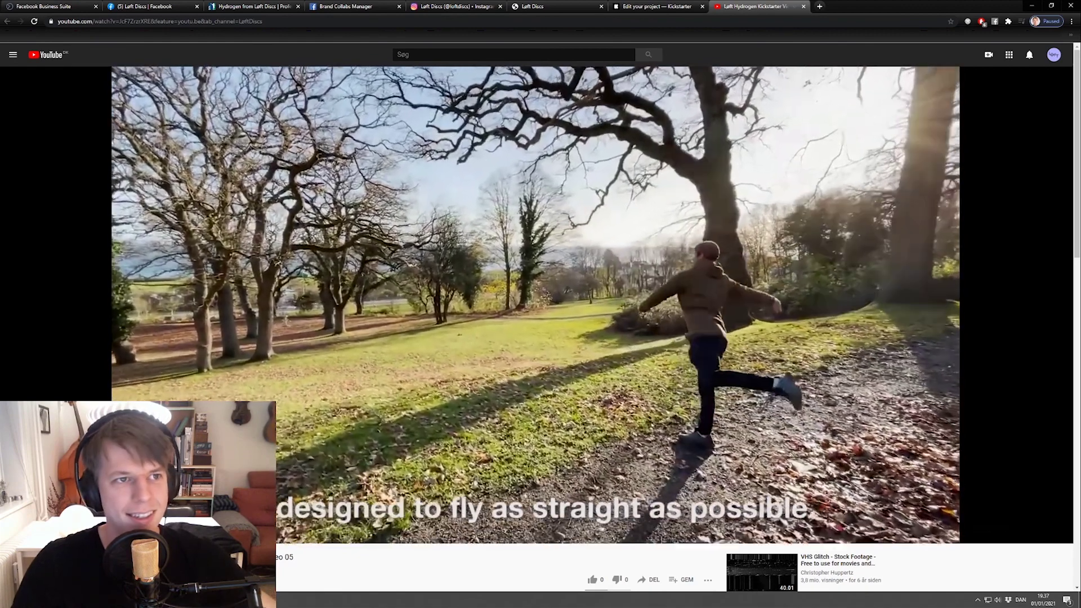
Pause the Løft Hydrogen Kickstarter video on YouTube.
key("space")
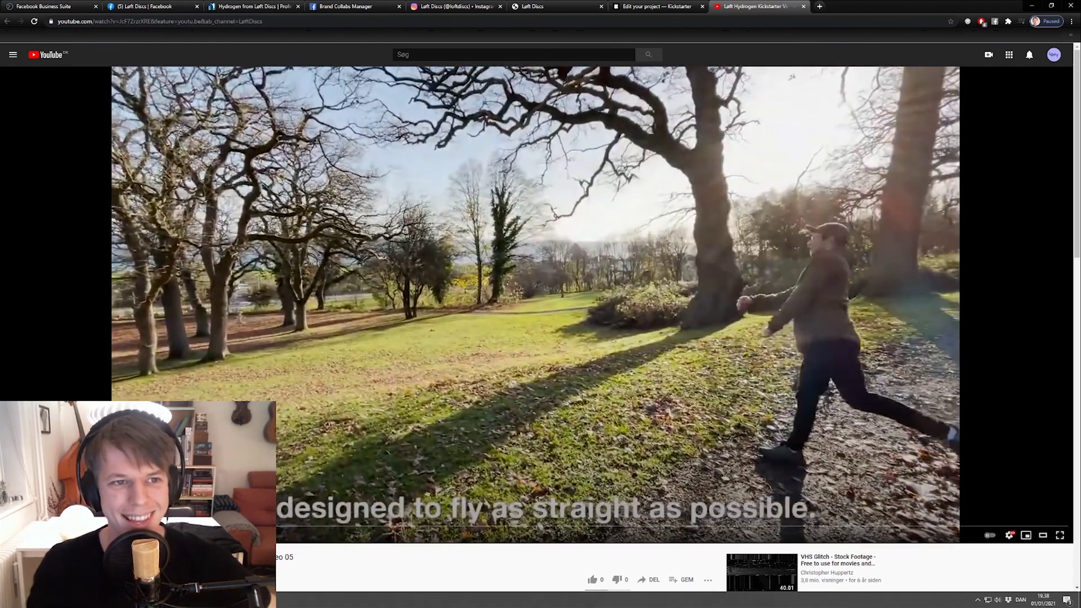